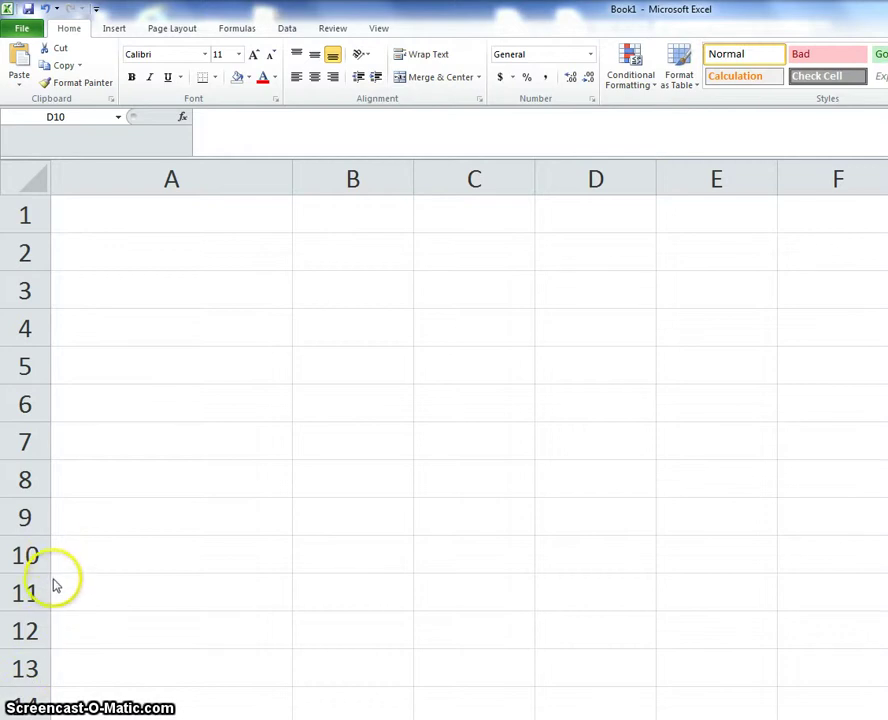
Enter the label 'Balance' in A1 and the opening amount $412.55 in B1
click(180, 216)
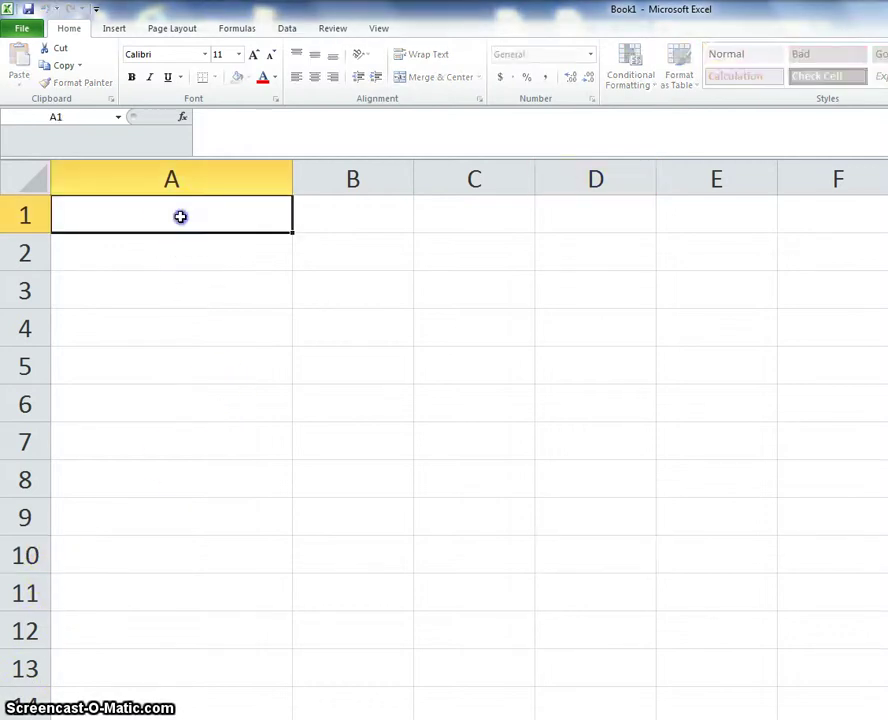
text(Balance)
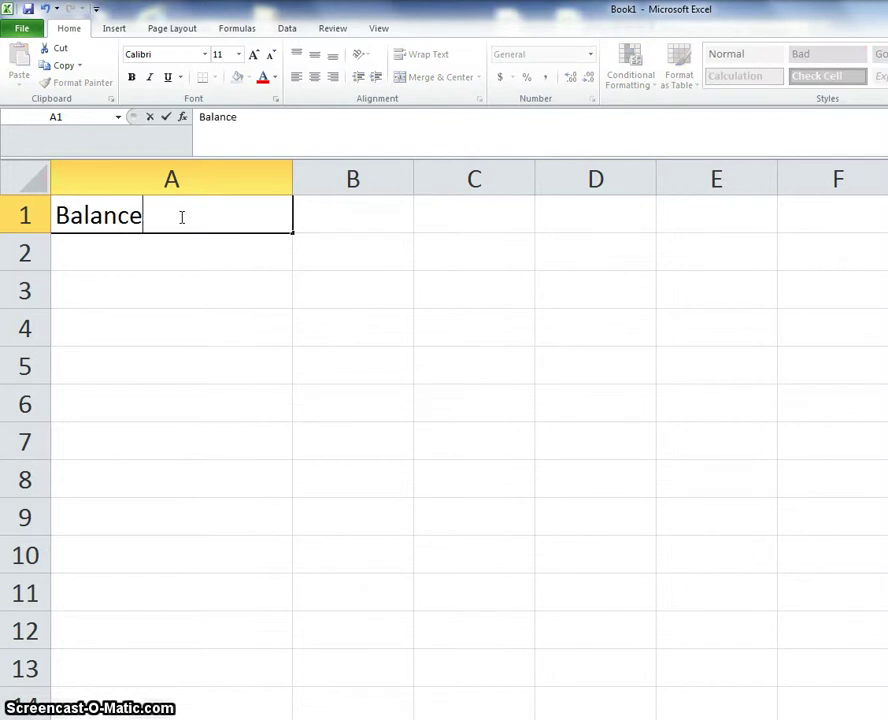
key(Tab)
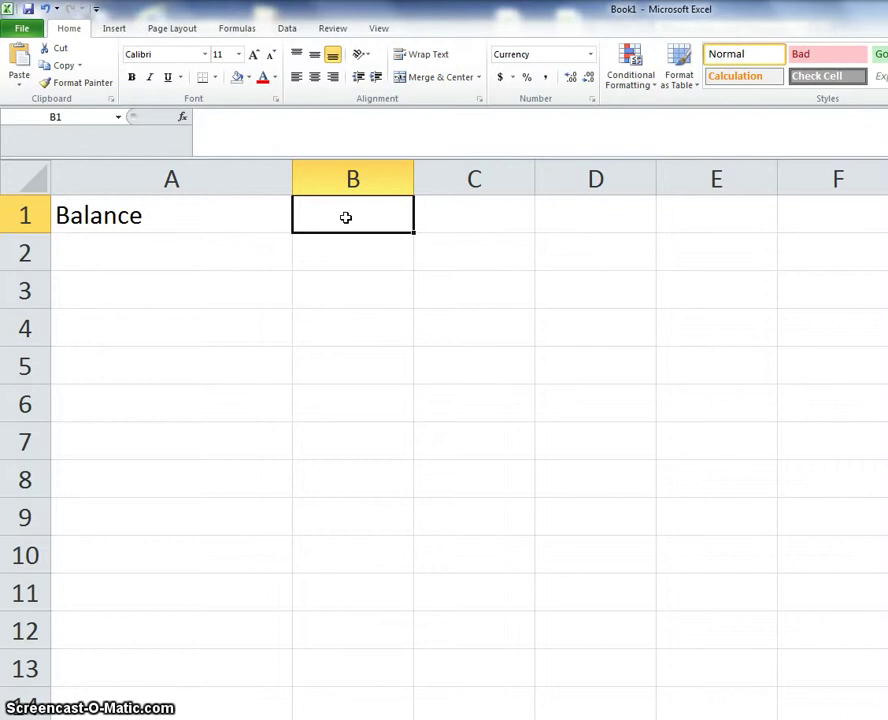
text($)
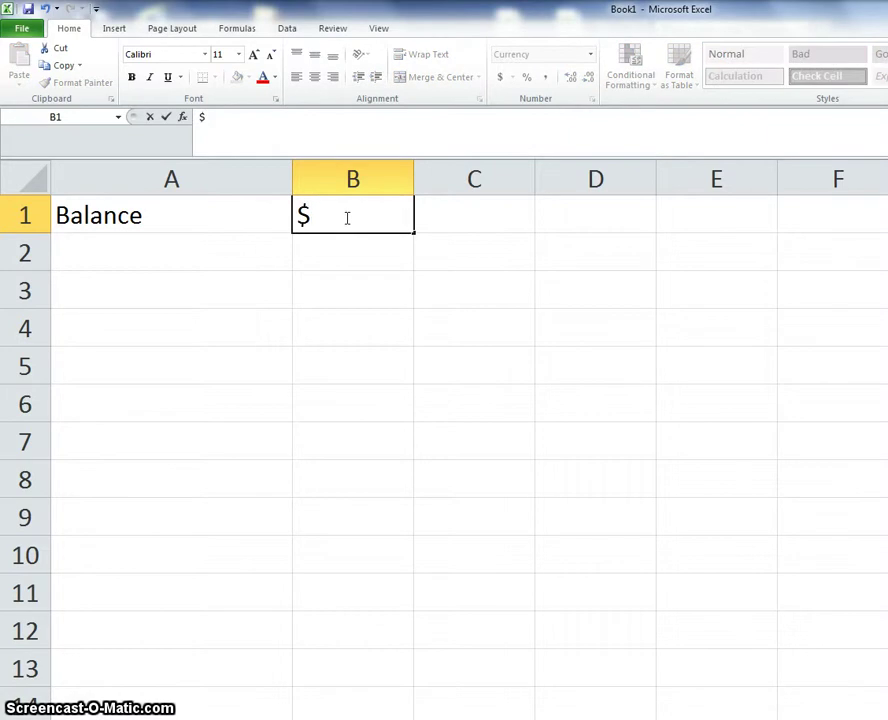
text(412.)
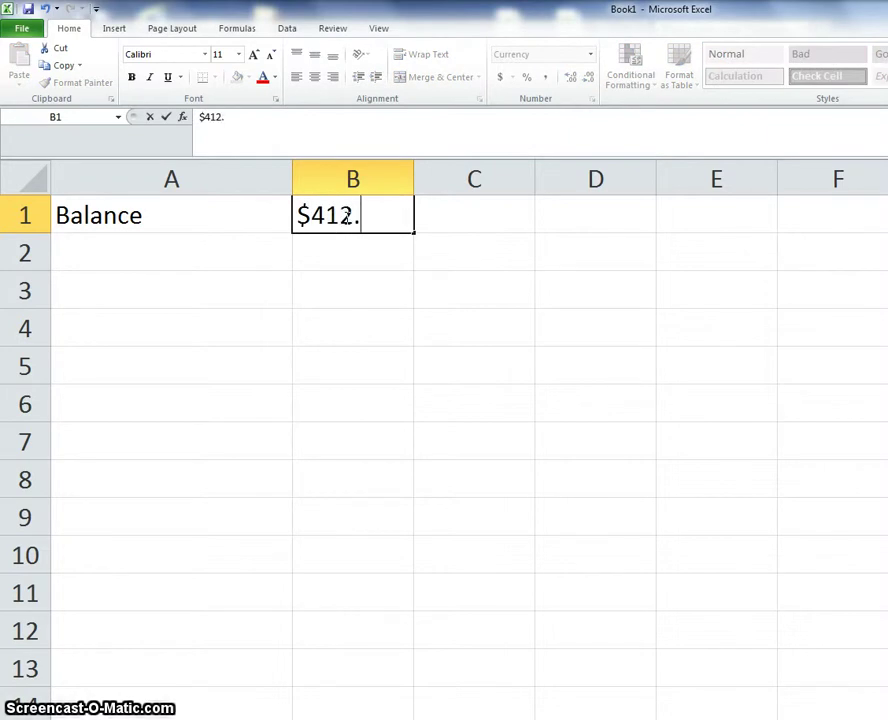
text(55)
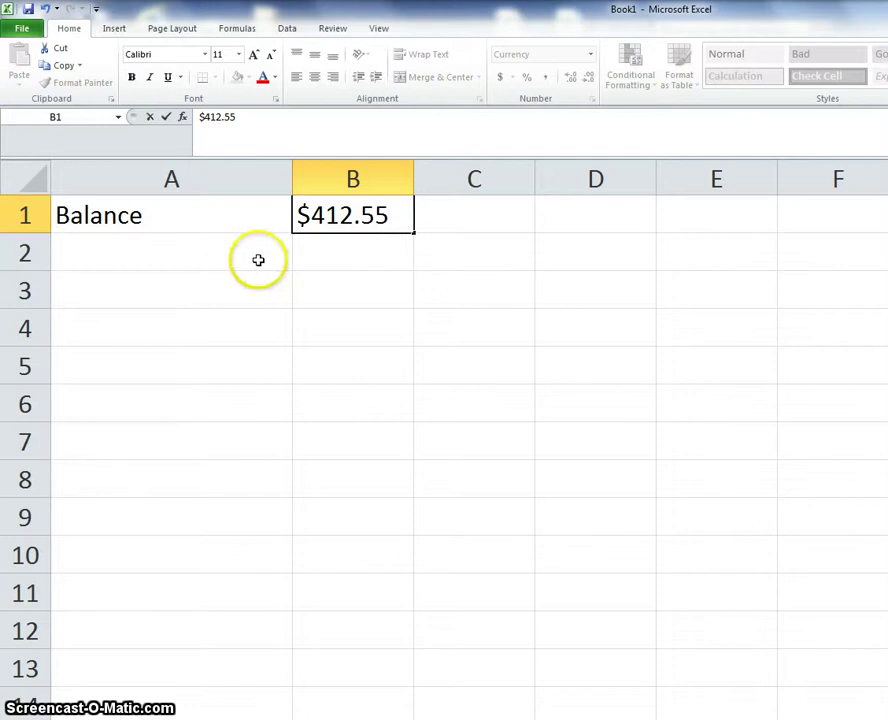
Enter 'Gasoline' in A2 with the amount $24.35 in B2
click(258, 259)
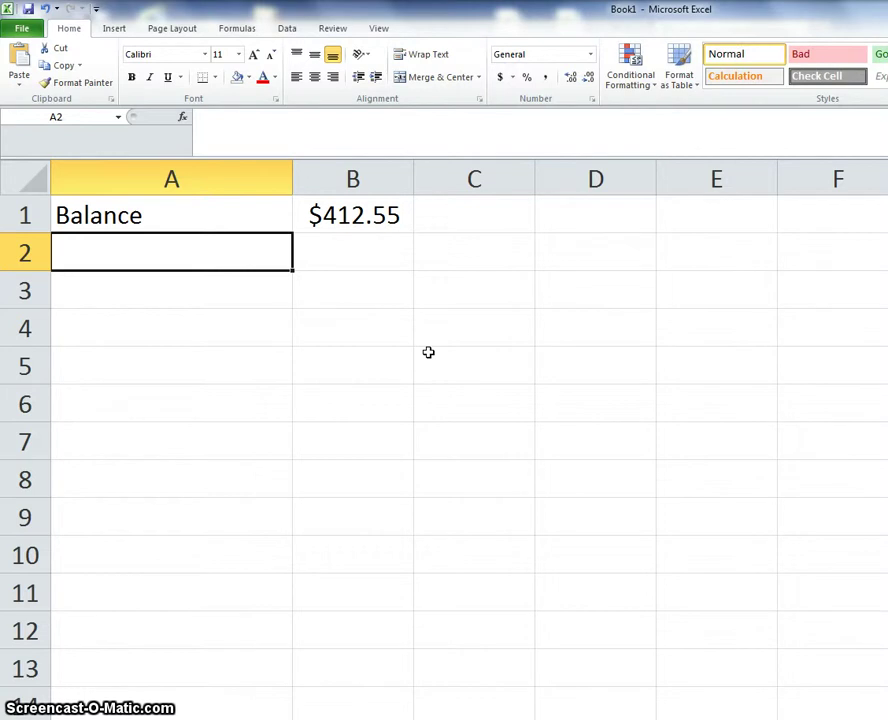
text(Gasoline)
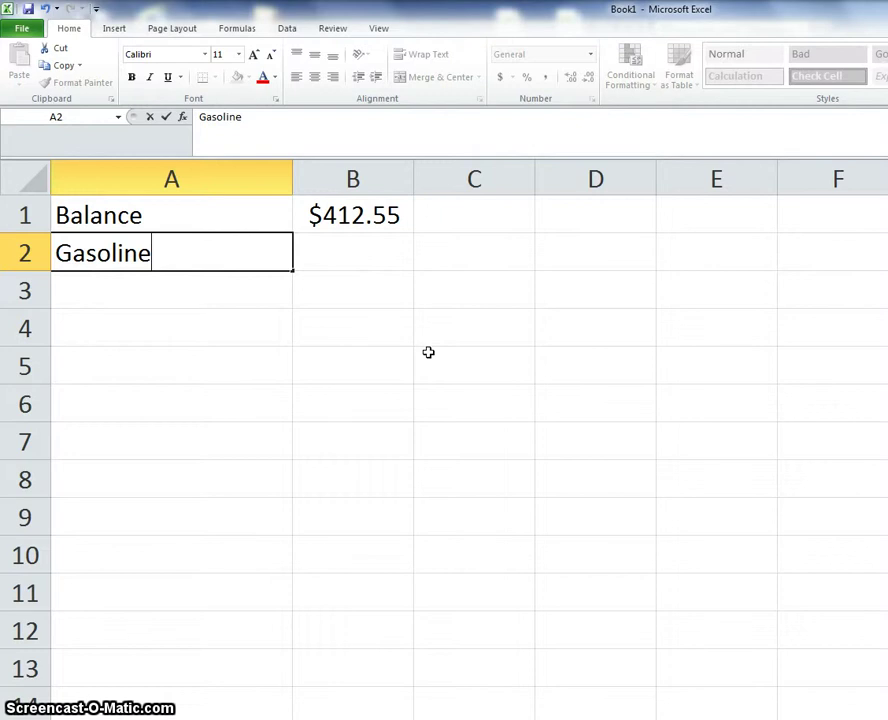
key(Tab)
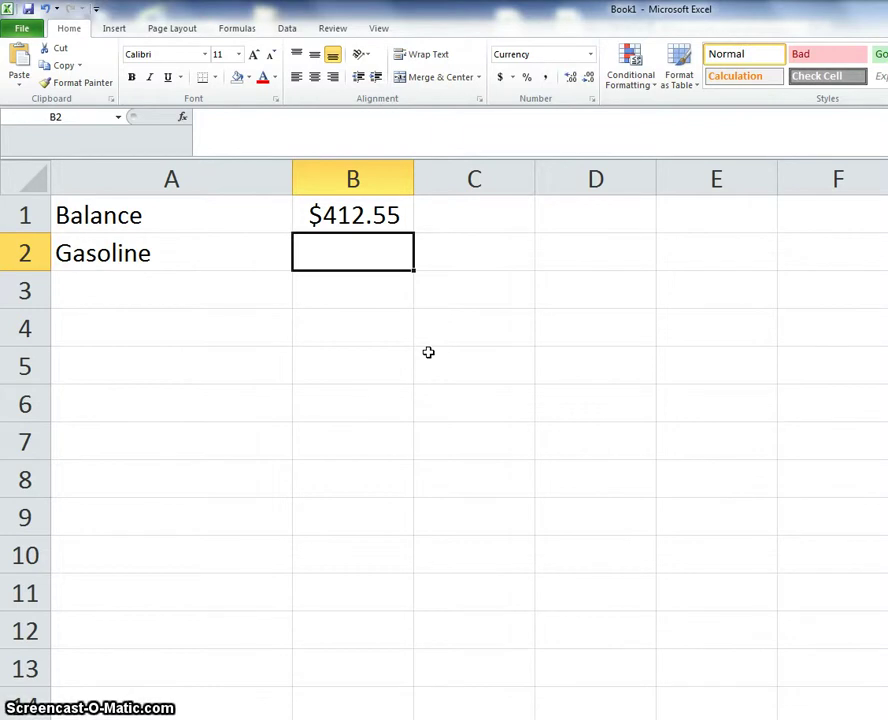
text($24)
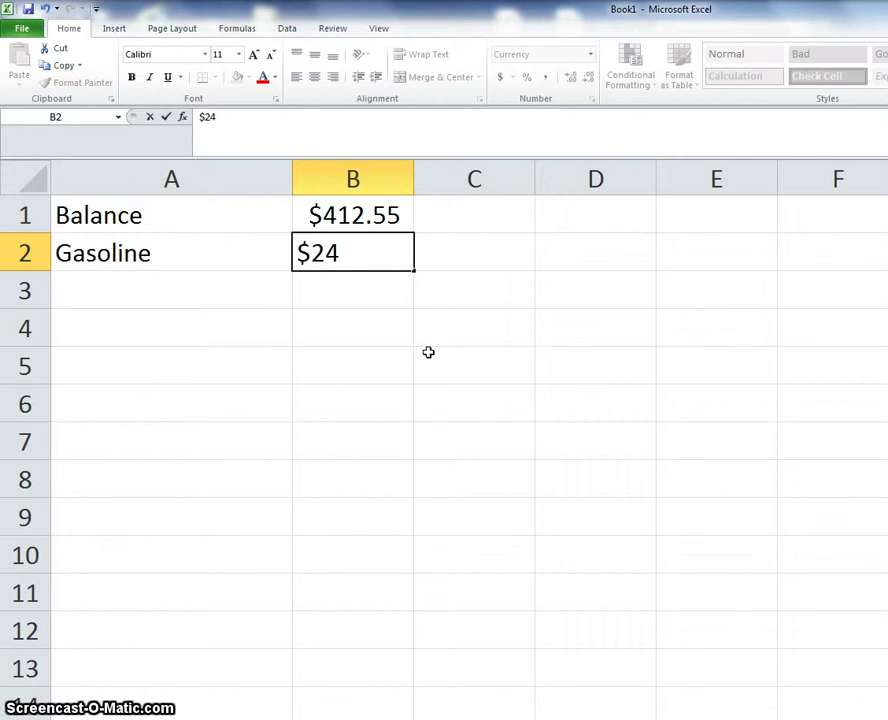
text(.35)
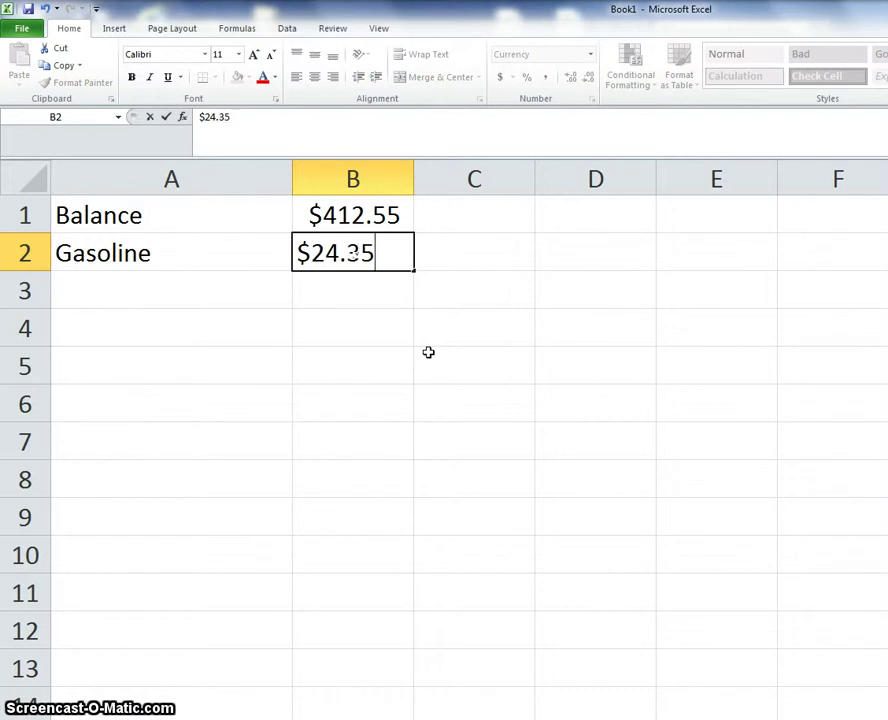
key(Return)
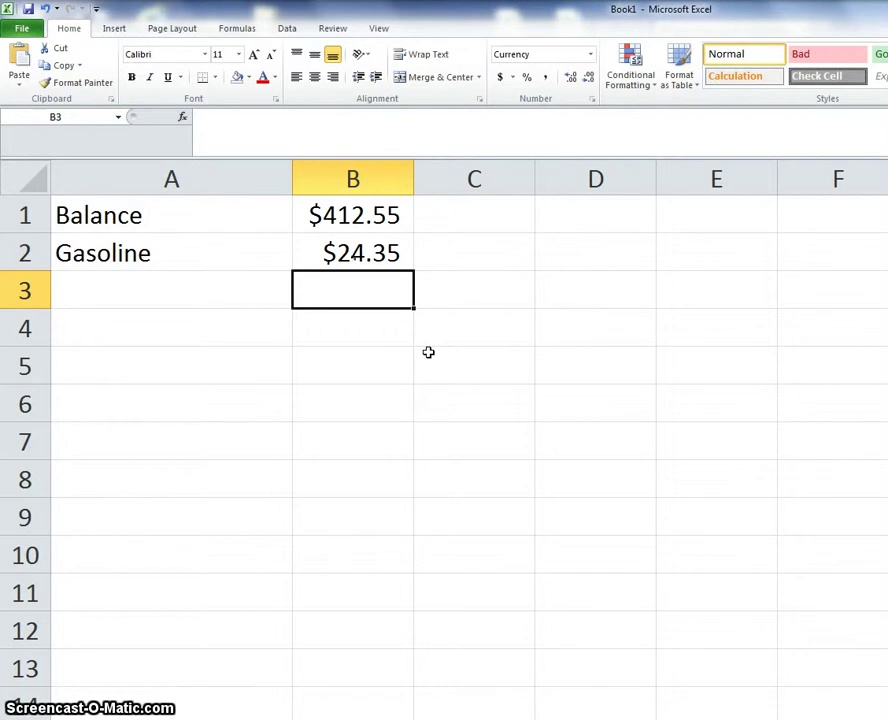
key(Left)
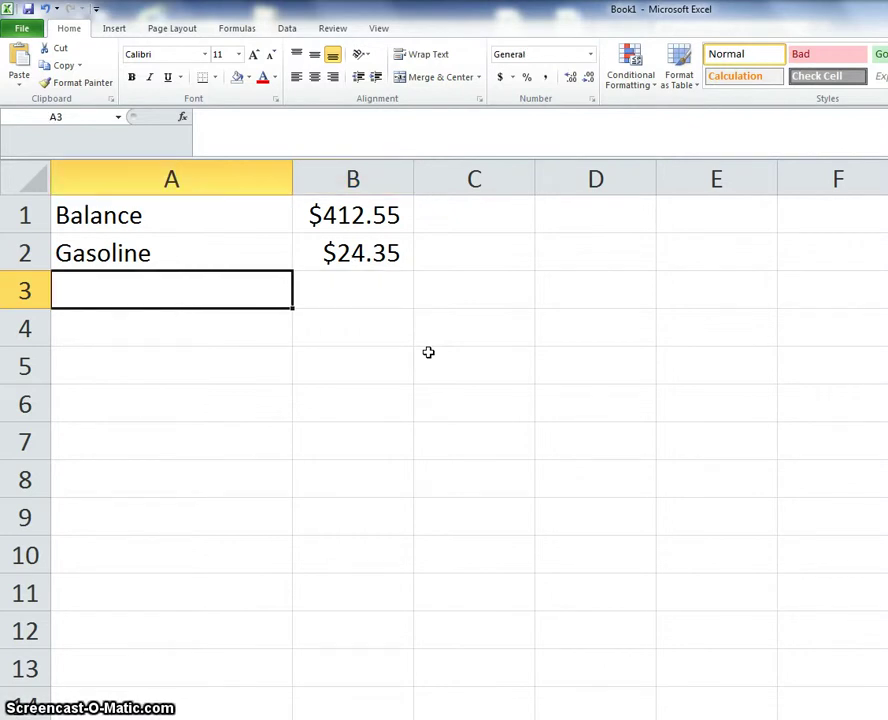
Label A3 'Balance' and enter =B1-B2 in B3, showing $388.20
text(Balance)
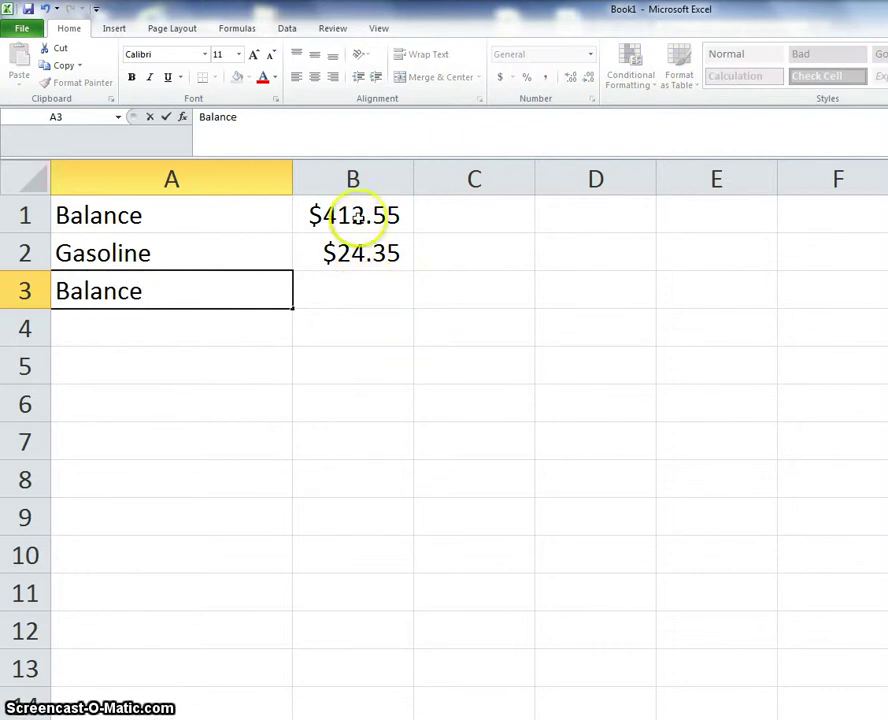
click(352, 294)
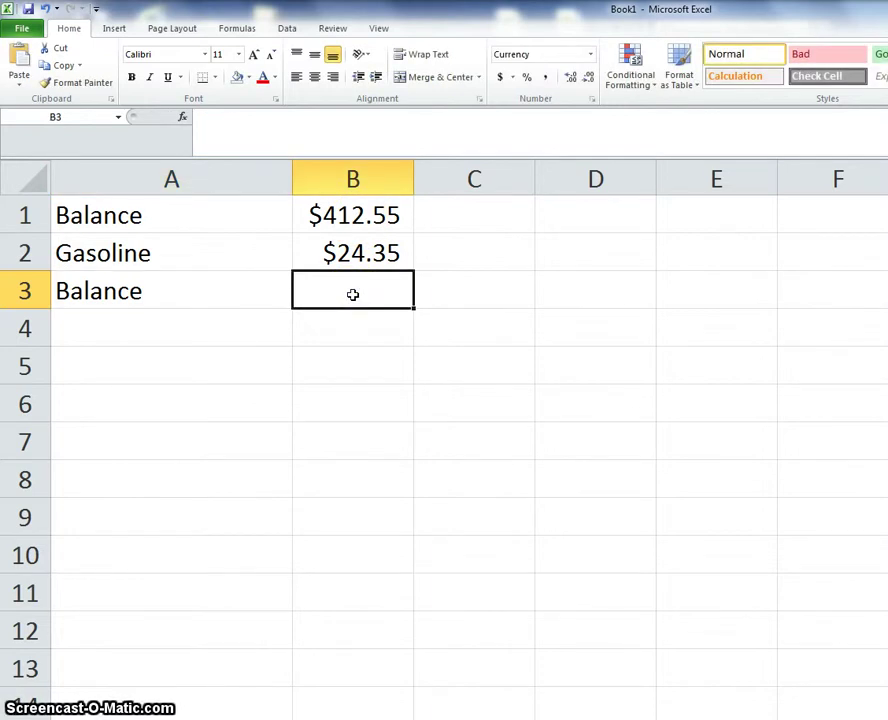
text(=)
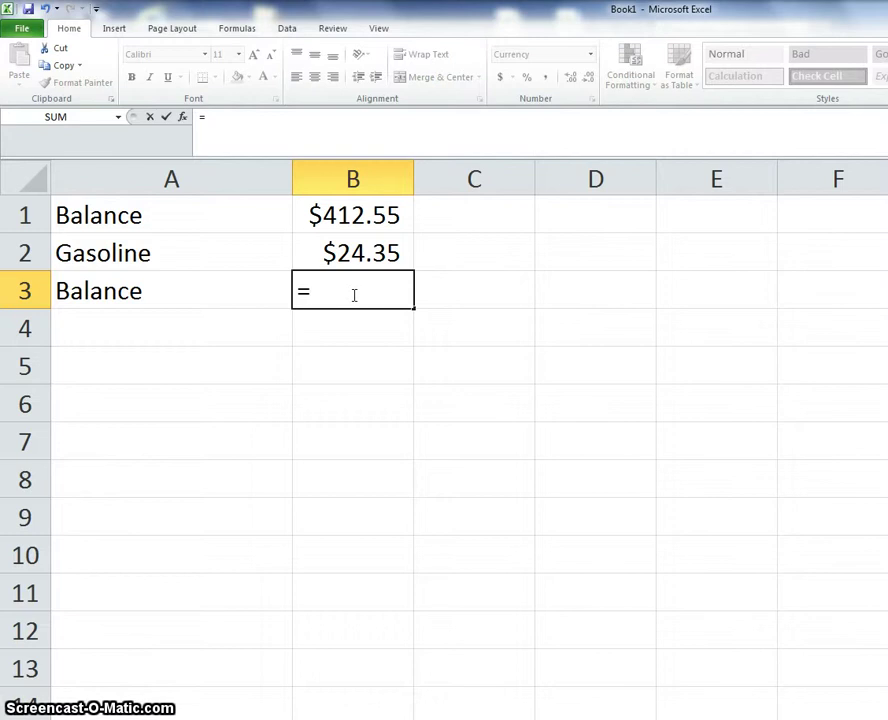
click(343, 217)
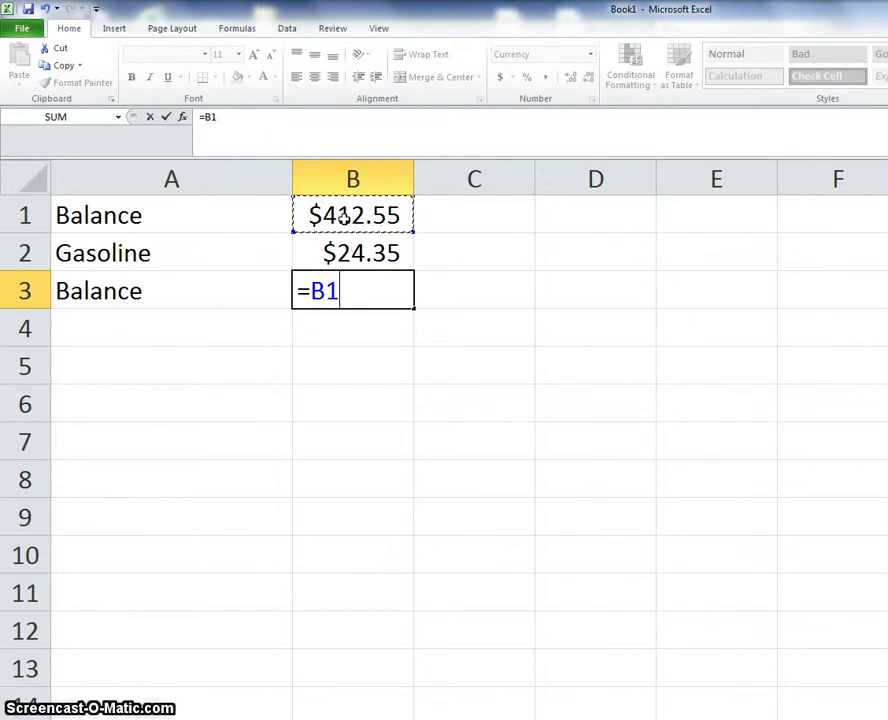
text(-)
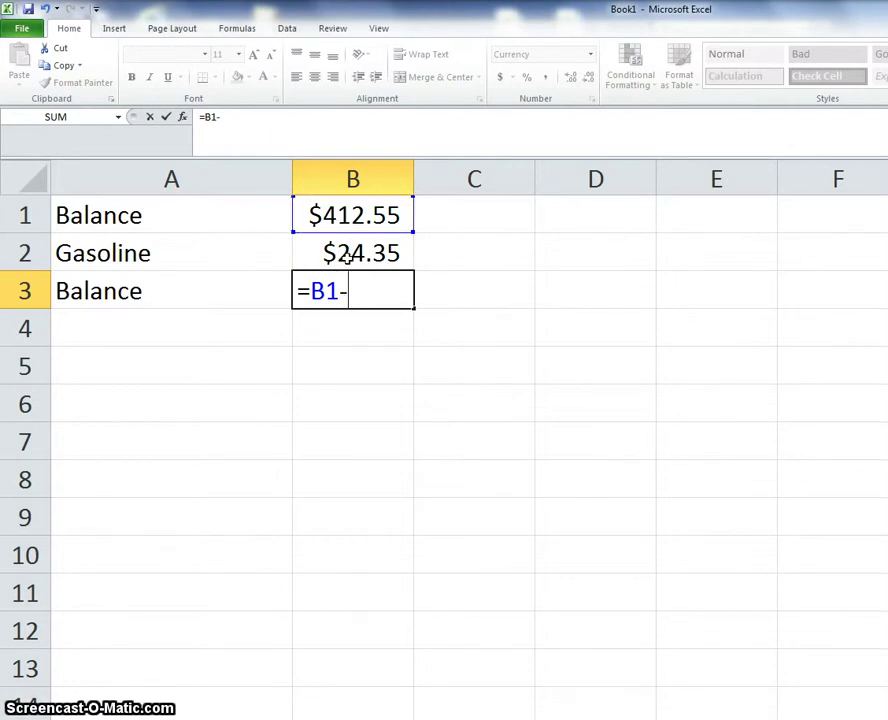
click(347, 256)
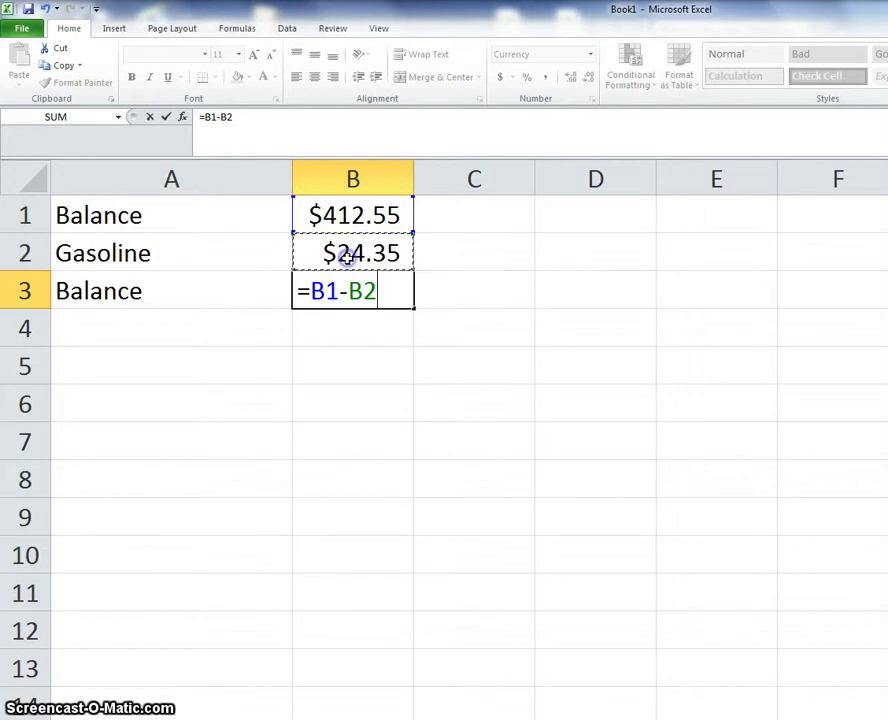
key(Return)
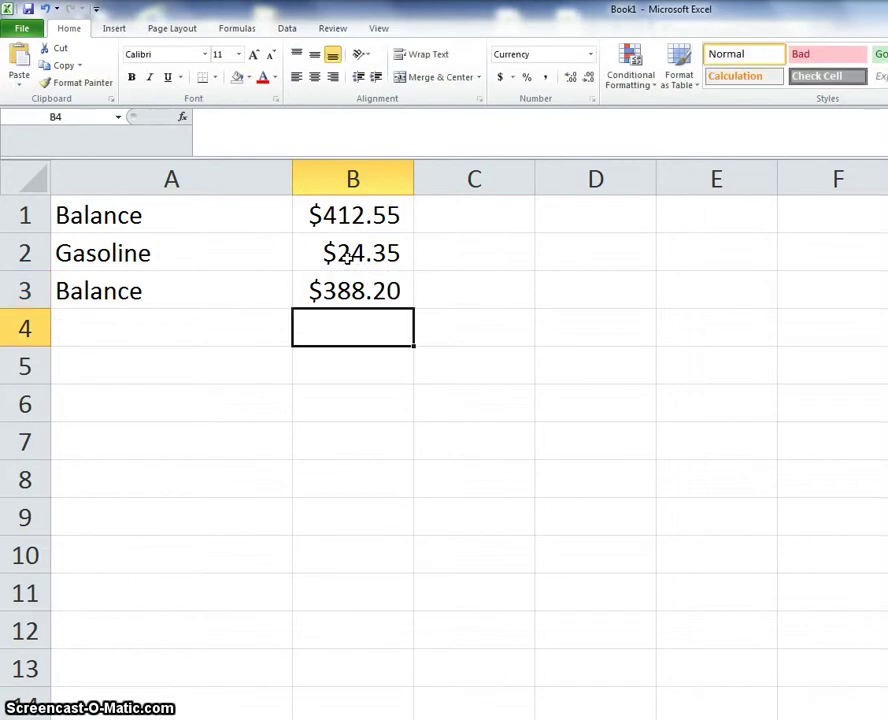
Type 'Running Shoes' in A4 and $112.08 in B4
click(220, 334)
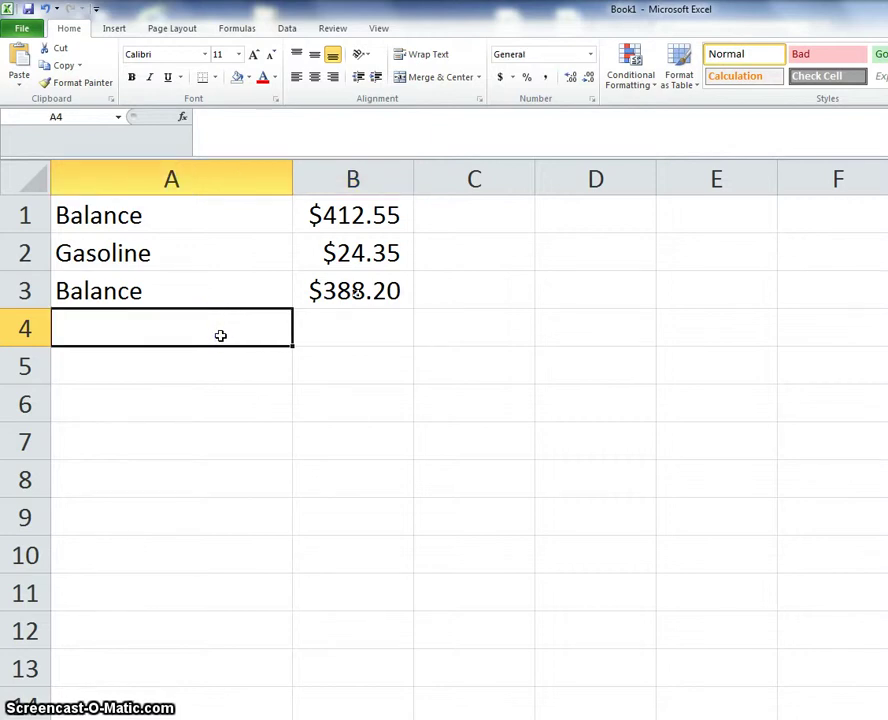
text(Runn)
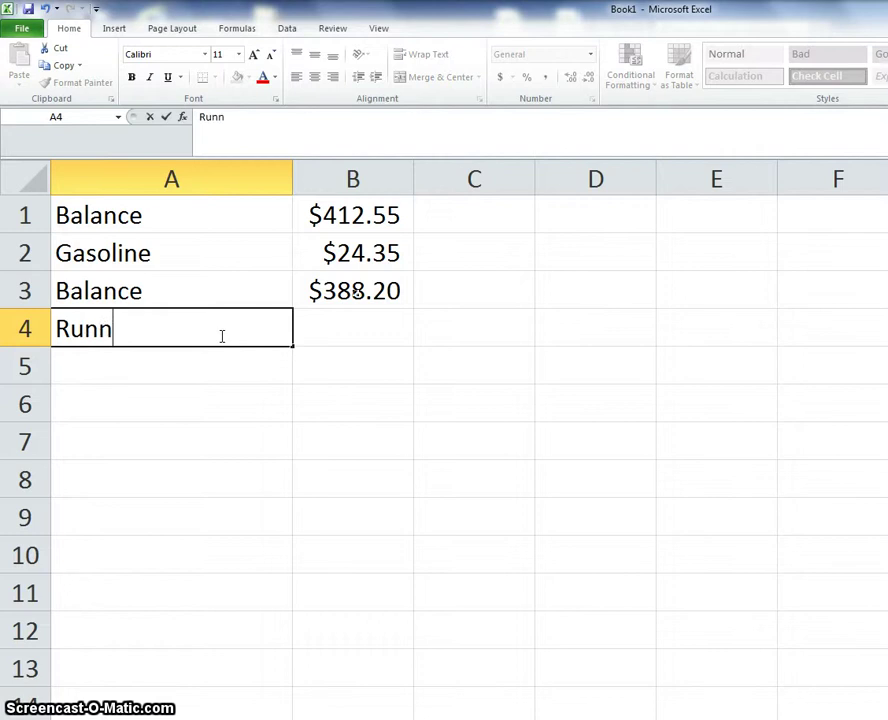
text(ing Shoes)
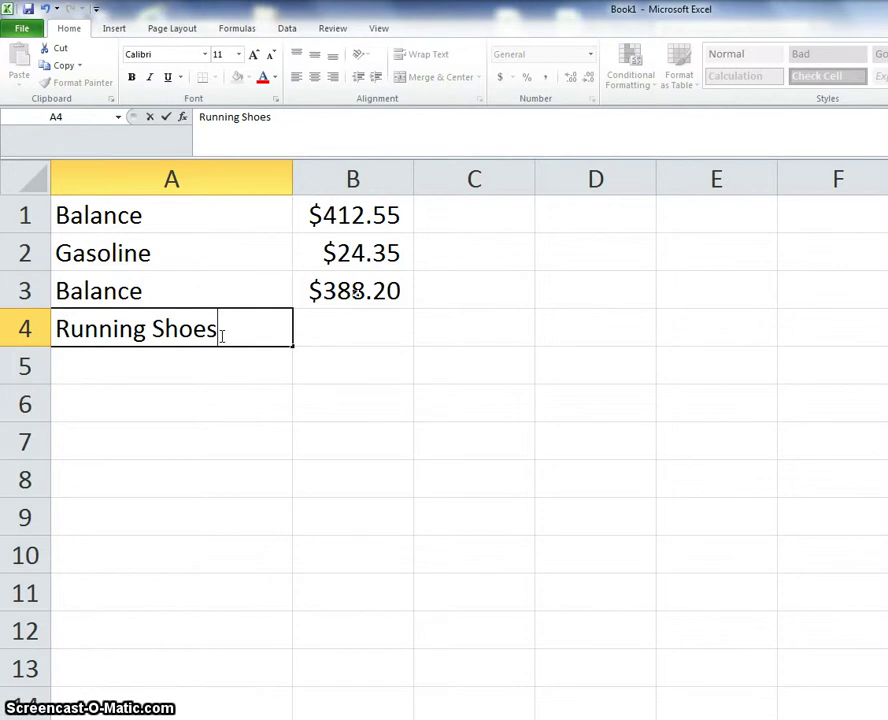
key(Tab)
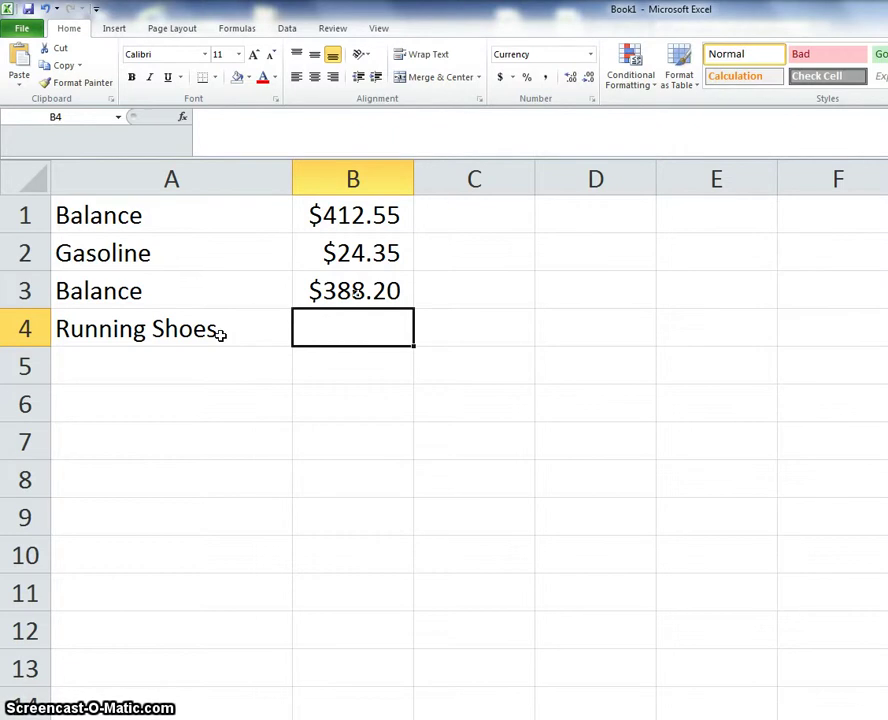
text($)
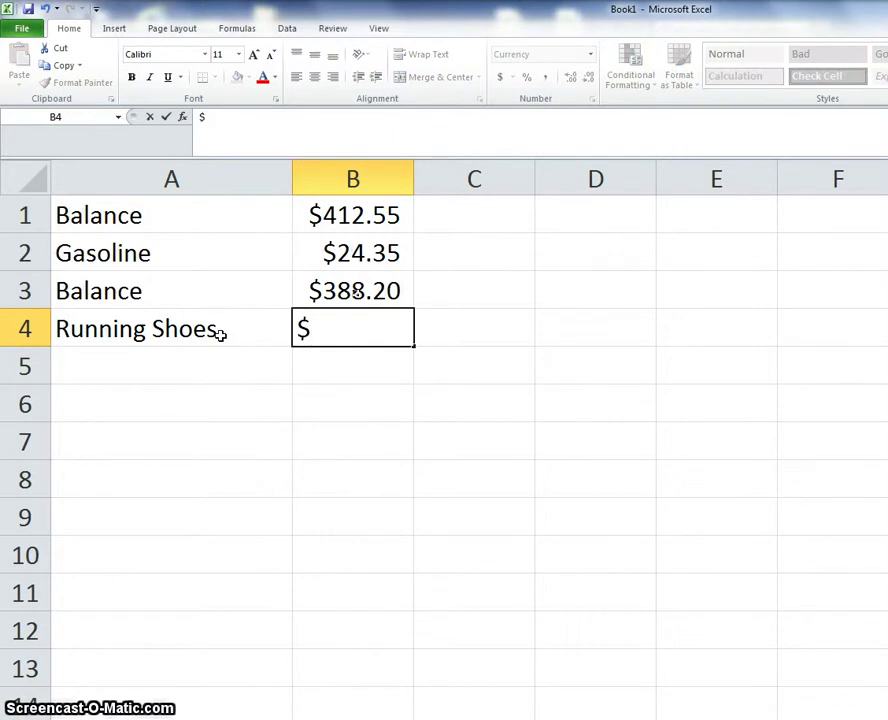
text(11)
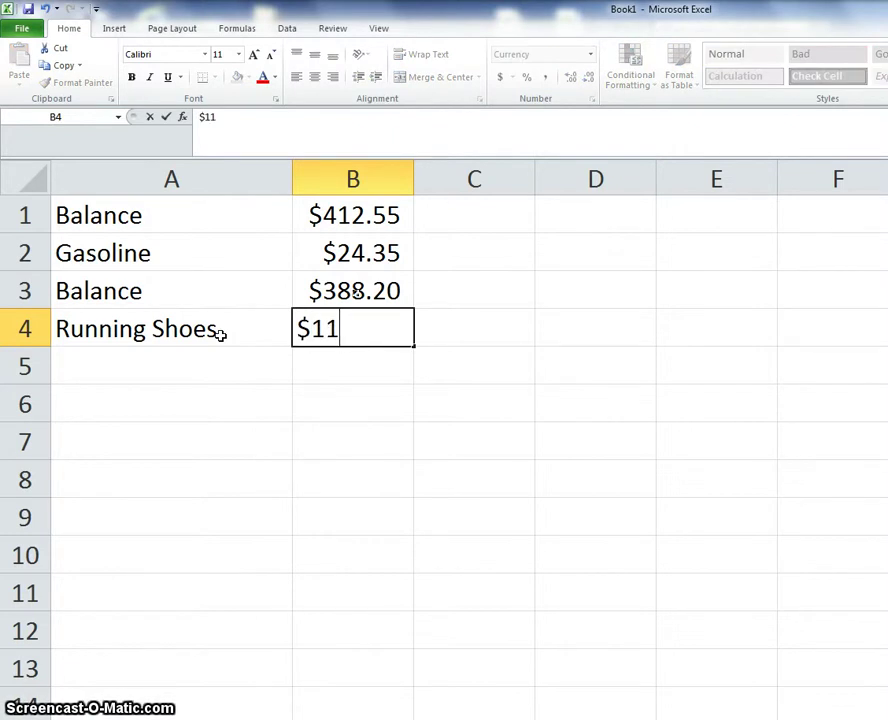
text(2.08)
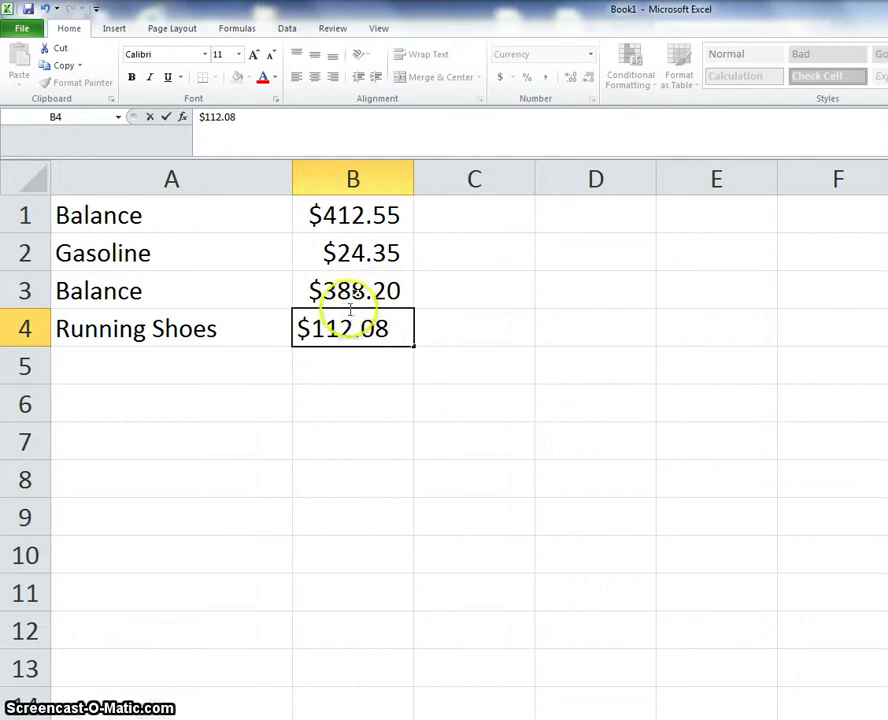
Label A5 'Balance' and enter =B3-B4 in B5, giving $276.12
click(249, 369)
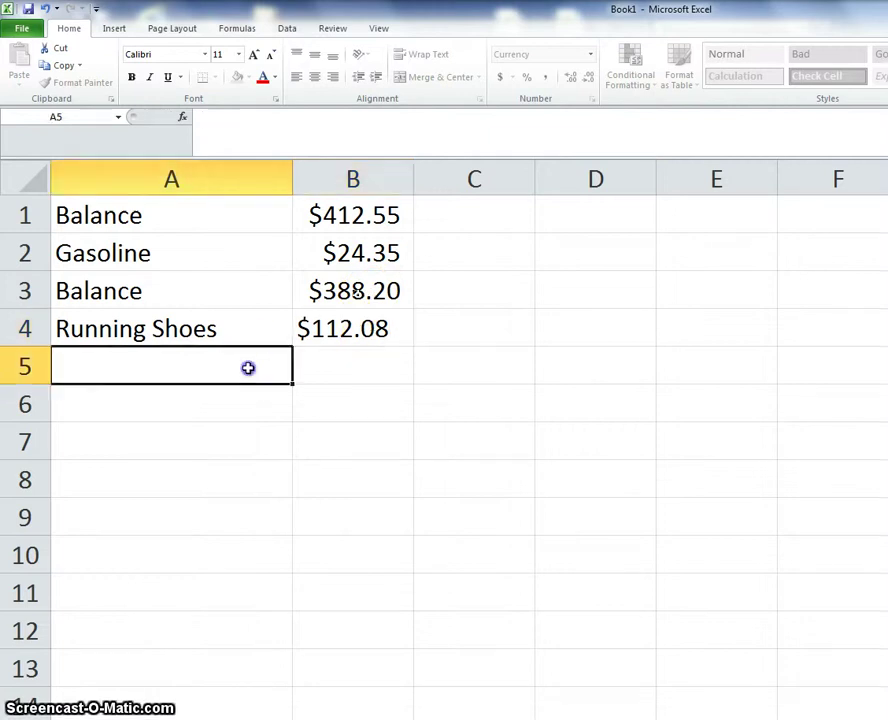
text(Balance)
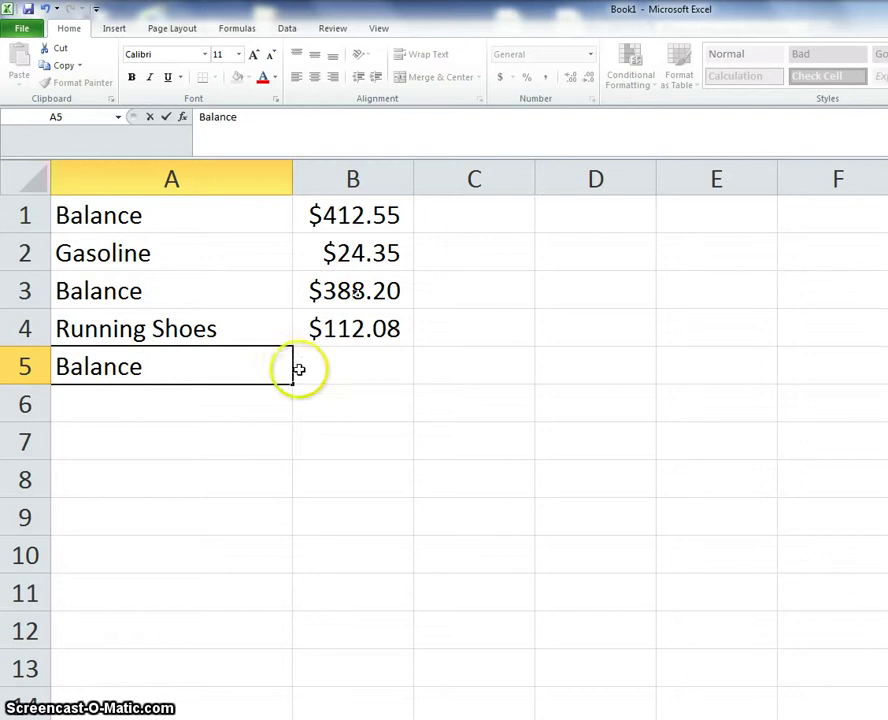
click(352, 369)
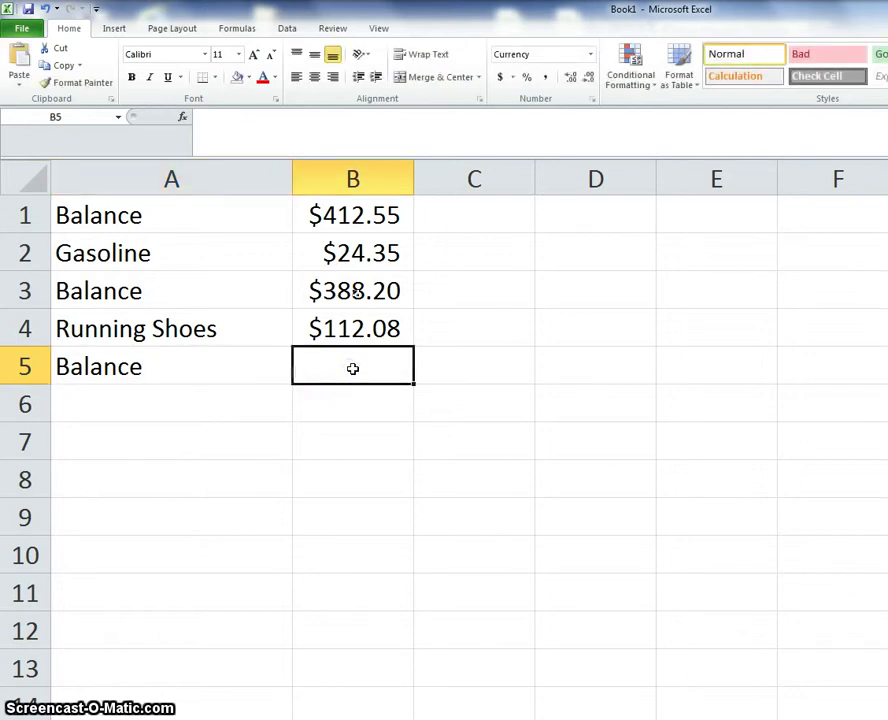
text(=)
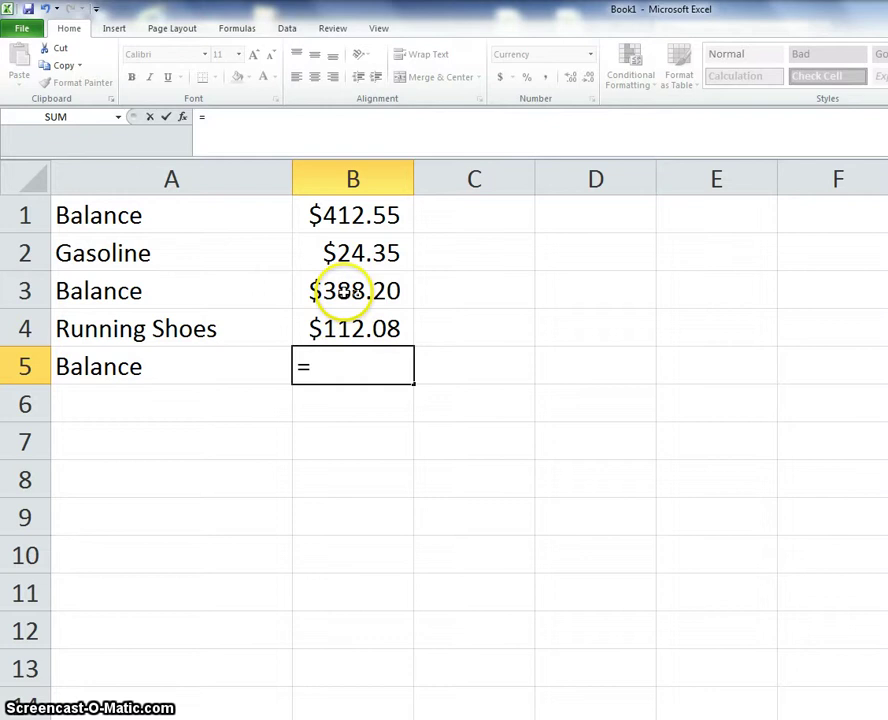
click(343, 291)
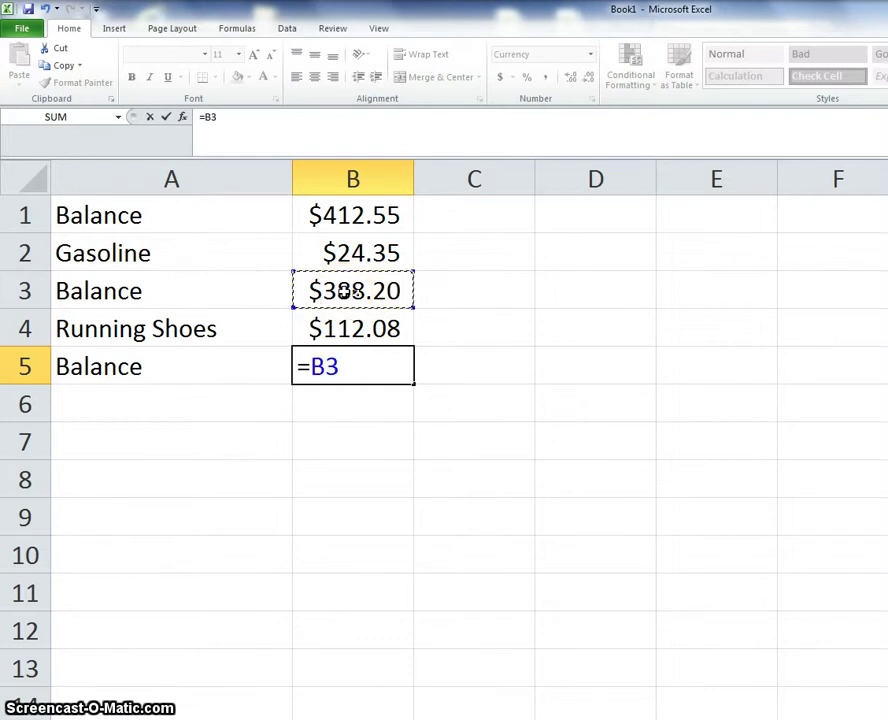
text(-)
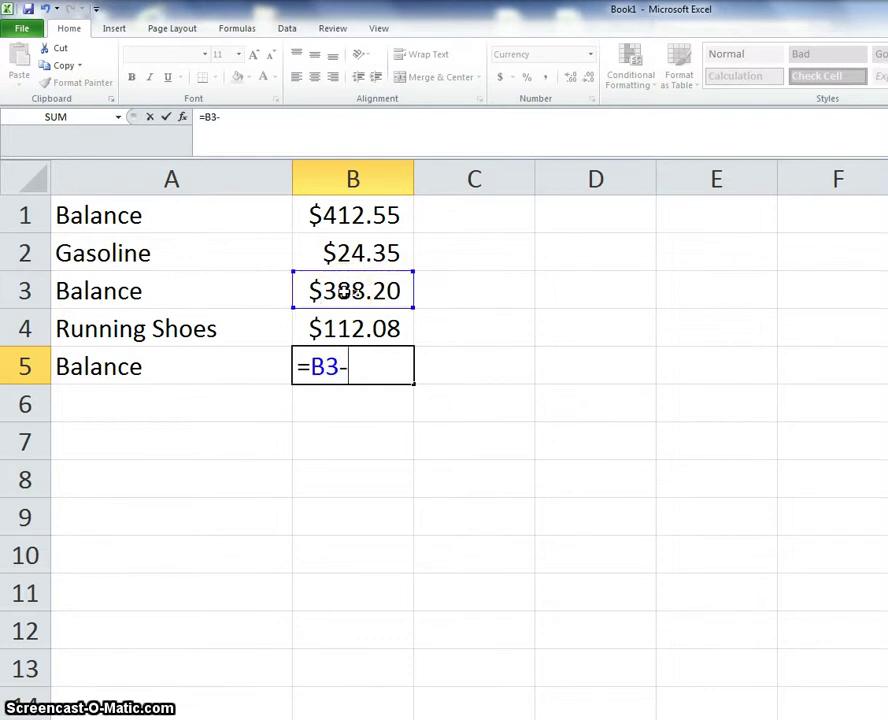
click(347, 331)
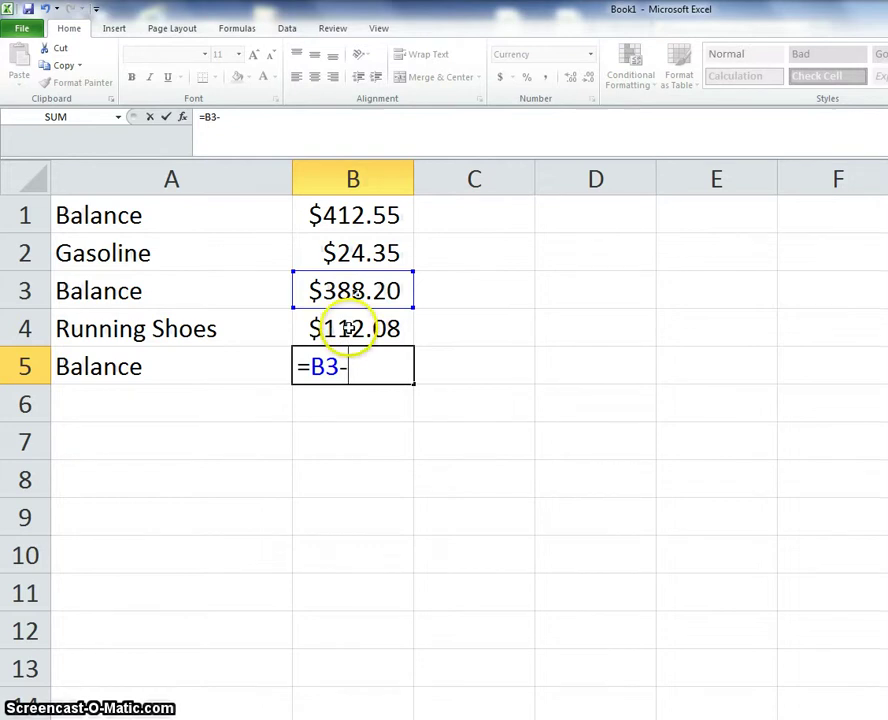
click(348, 330)
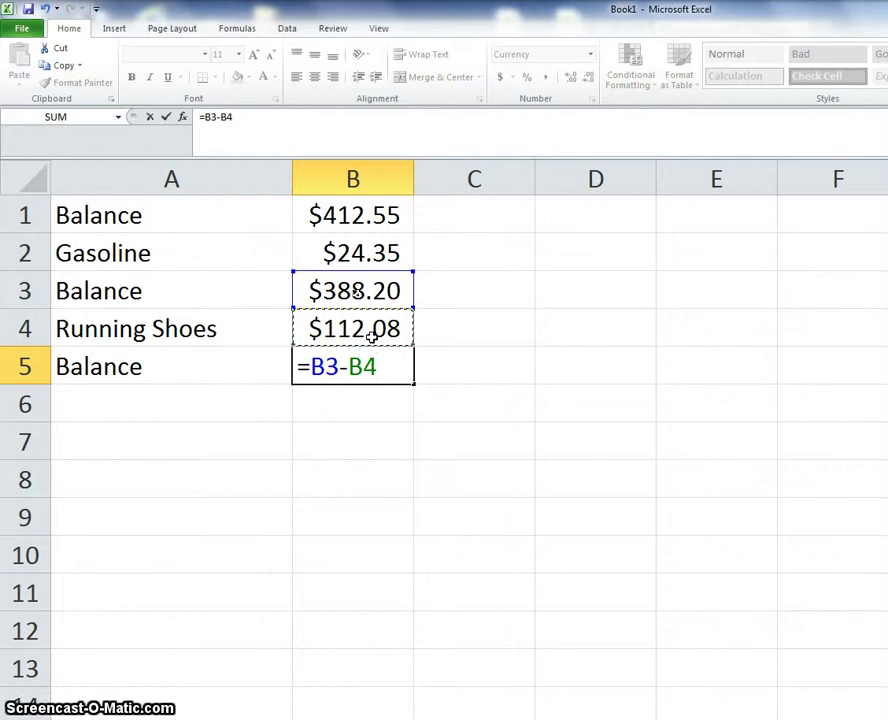
key(Return)
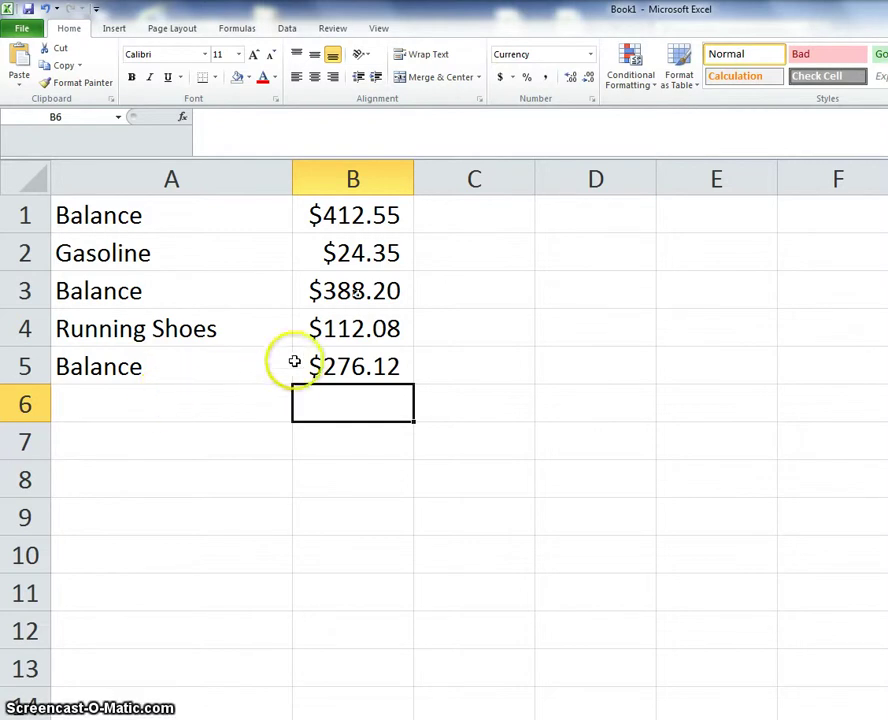
Fill the opening balance cell B1 light green
click(343, 258)
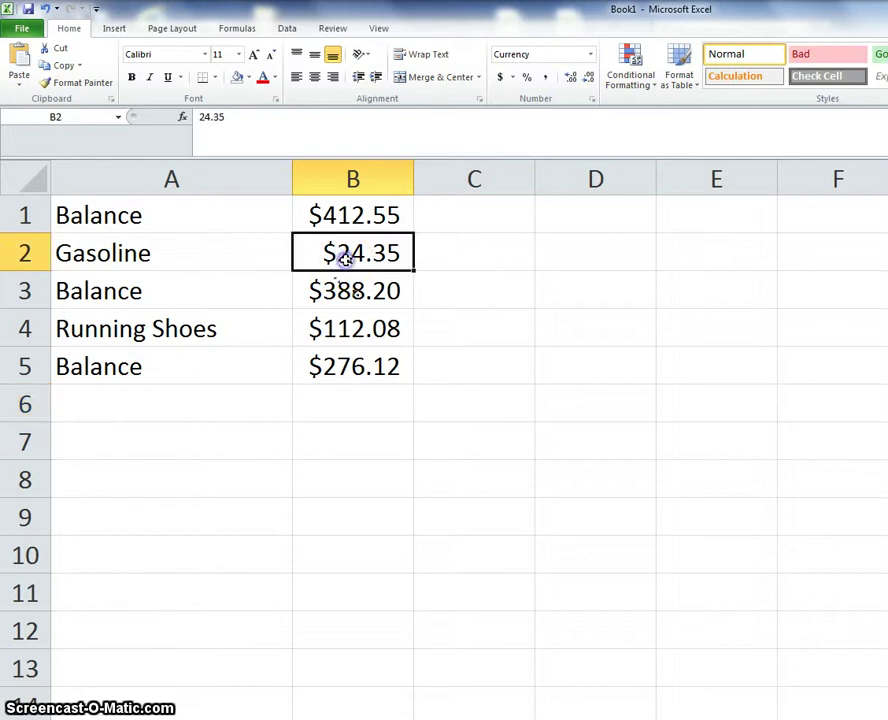
click(248, 80)
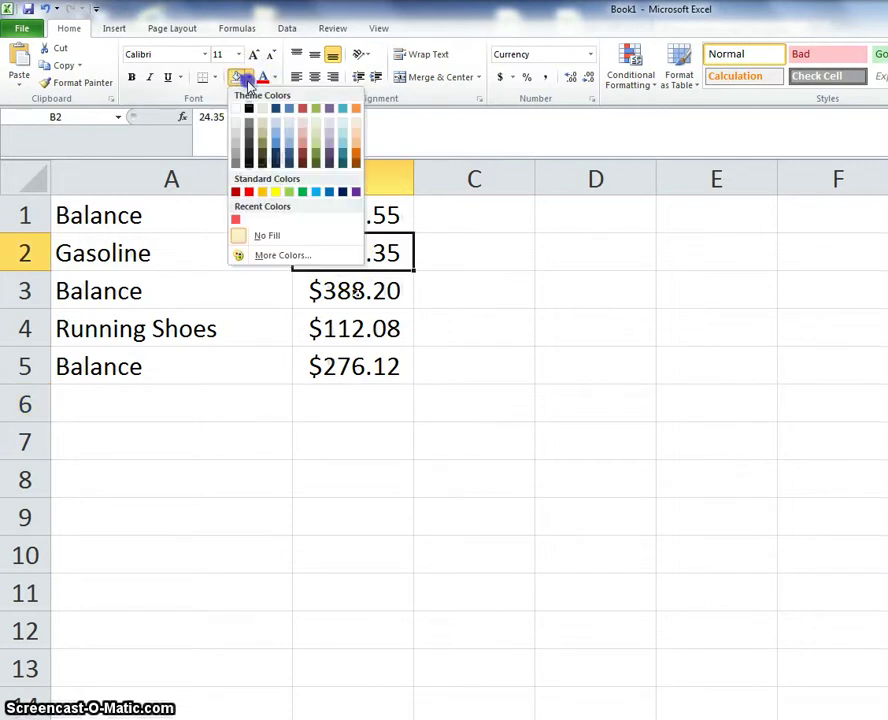
click(394, 208)
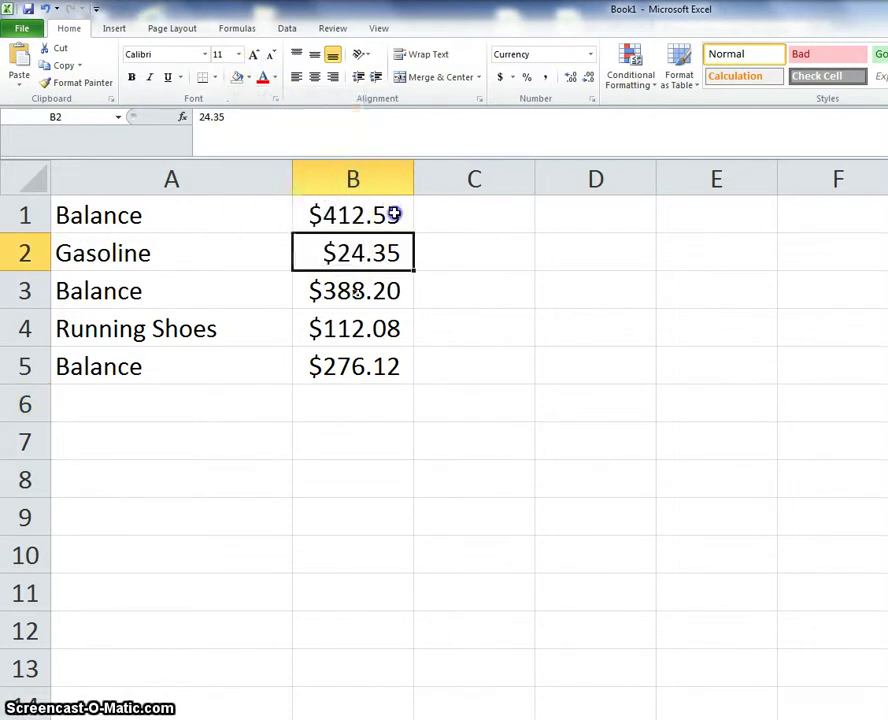
click(398, 210)
click(245, 82)
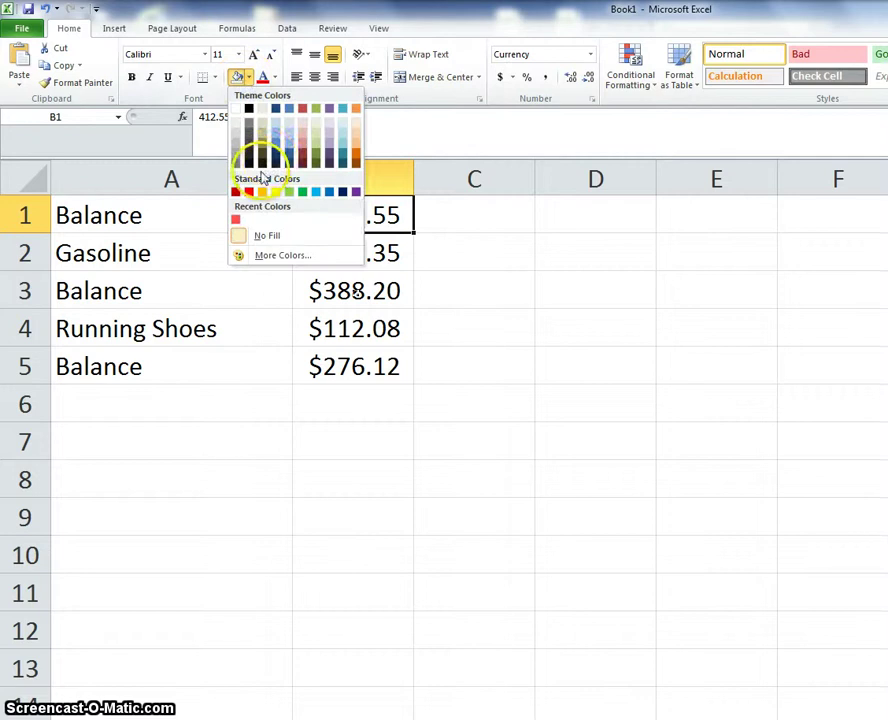
click(317, 133)
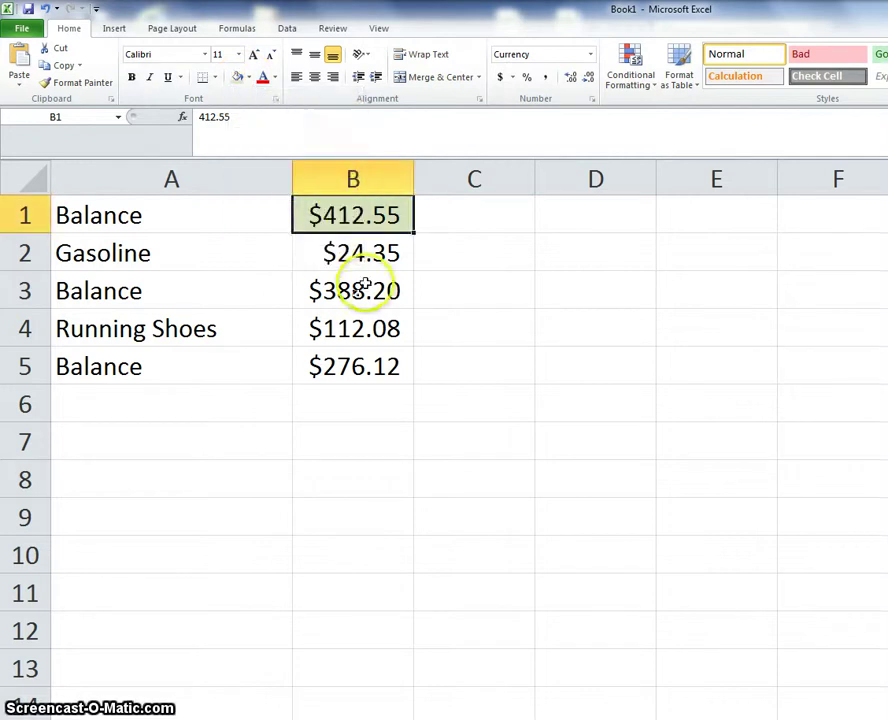
Apply the same light green fill to B3 and B5
click(358, 290)
click(239, 77)
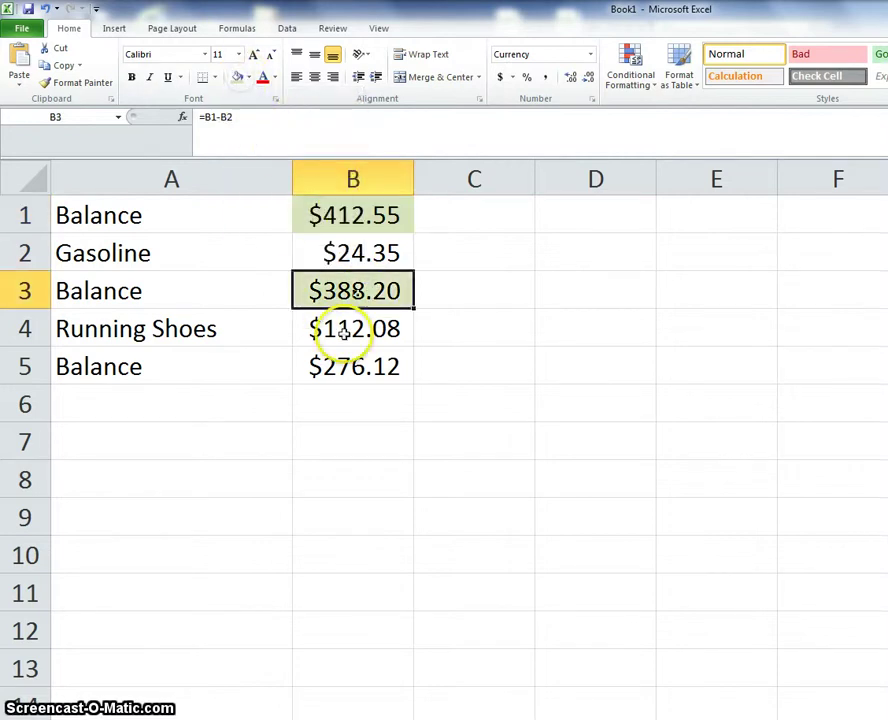
click(353, 370)
click(239, 77)
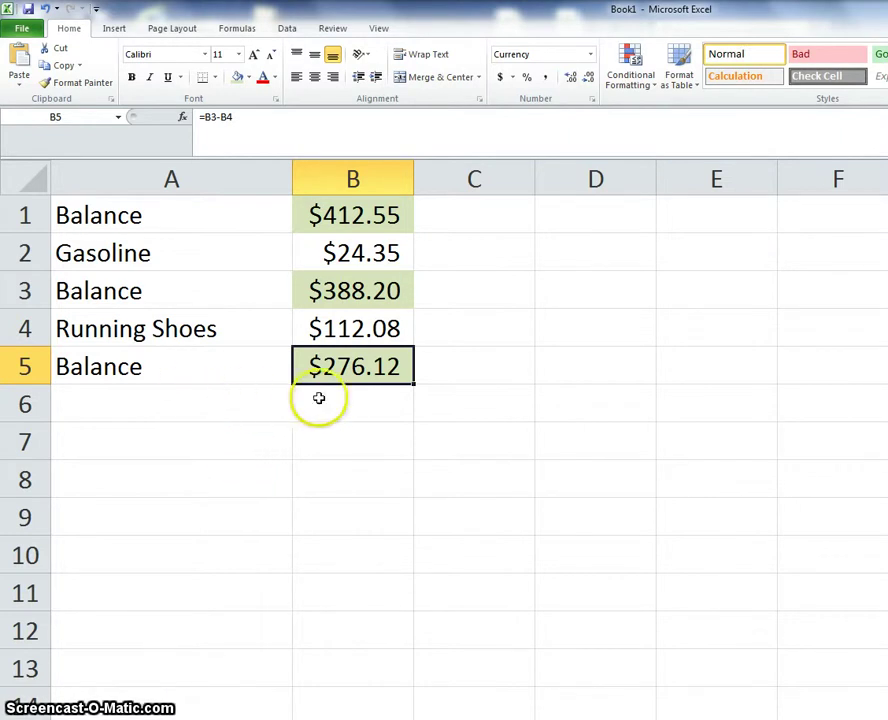
Enter 'Paycheck' in A6 and $465.72 in B6, correcting the mistyped amount
click(230, 411)
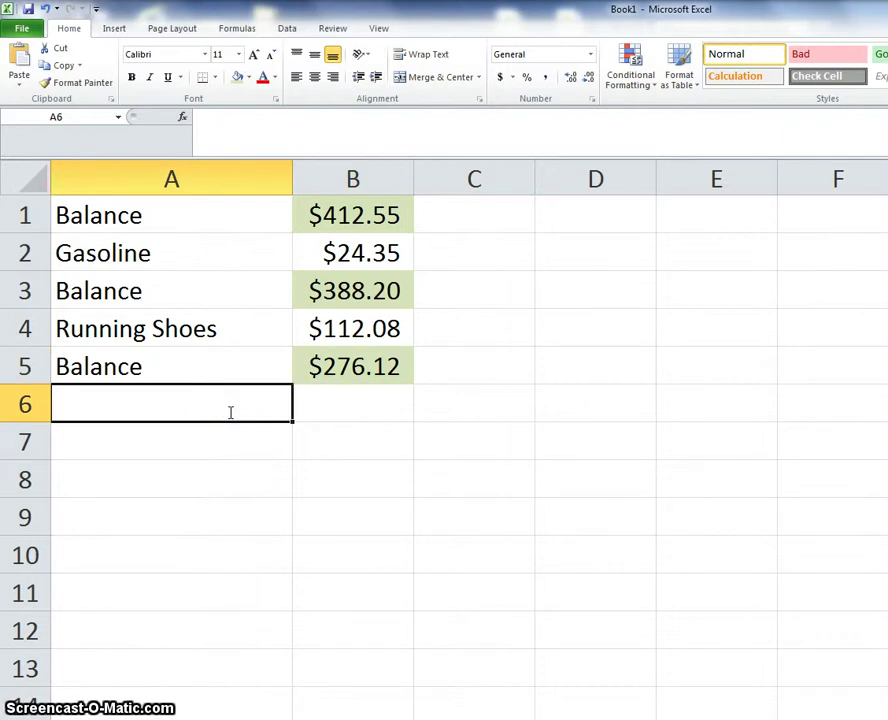
text(Paycheck)
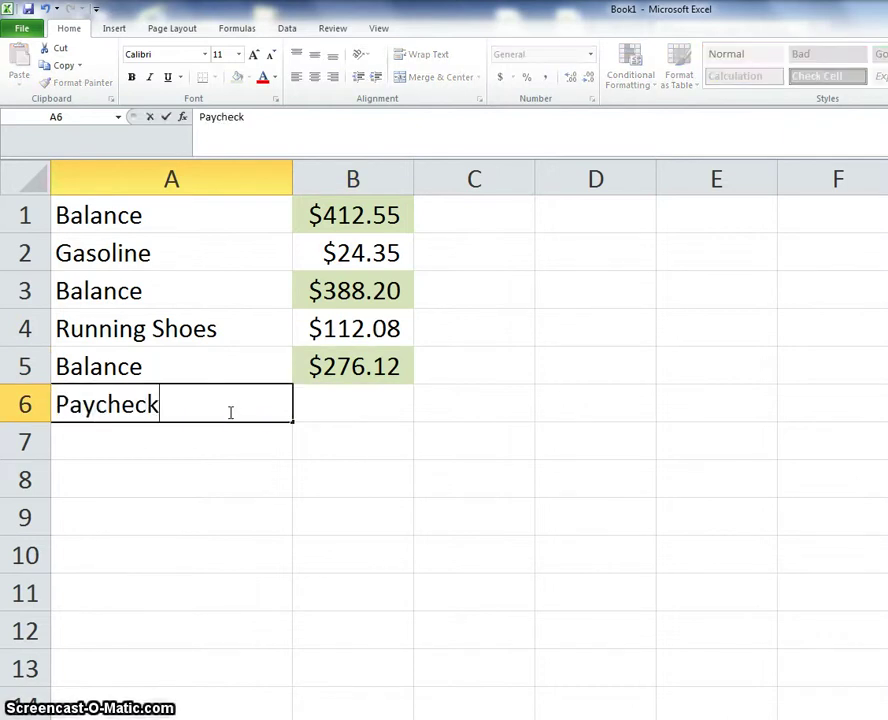
key(Tab)
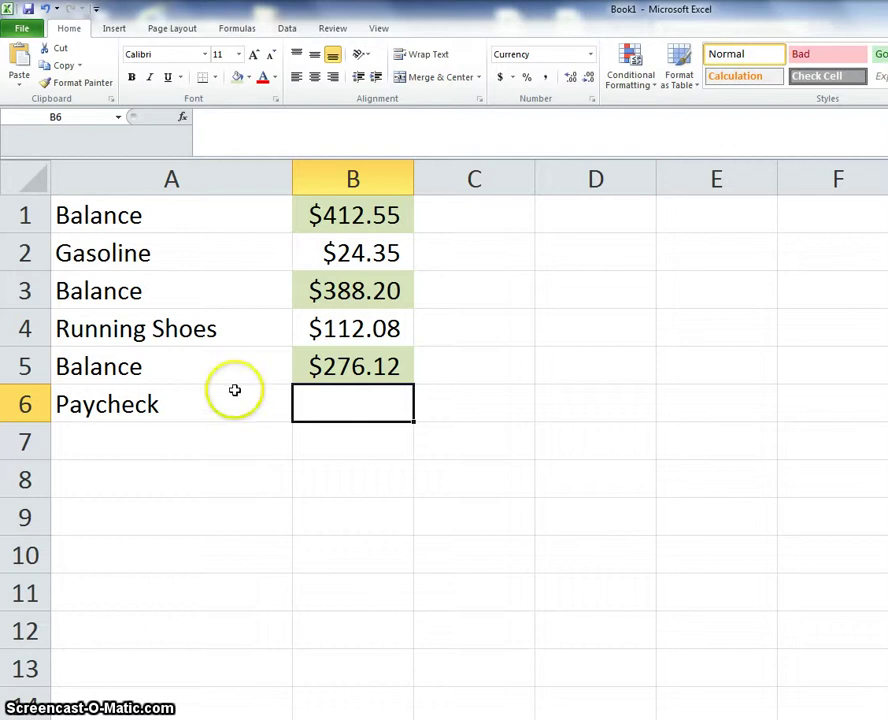
text($)
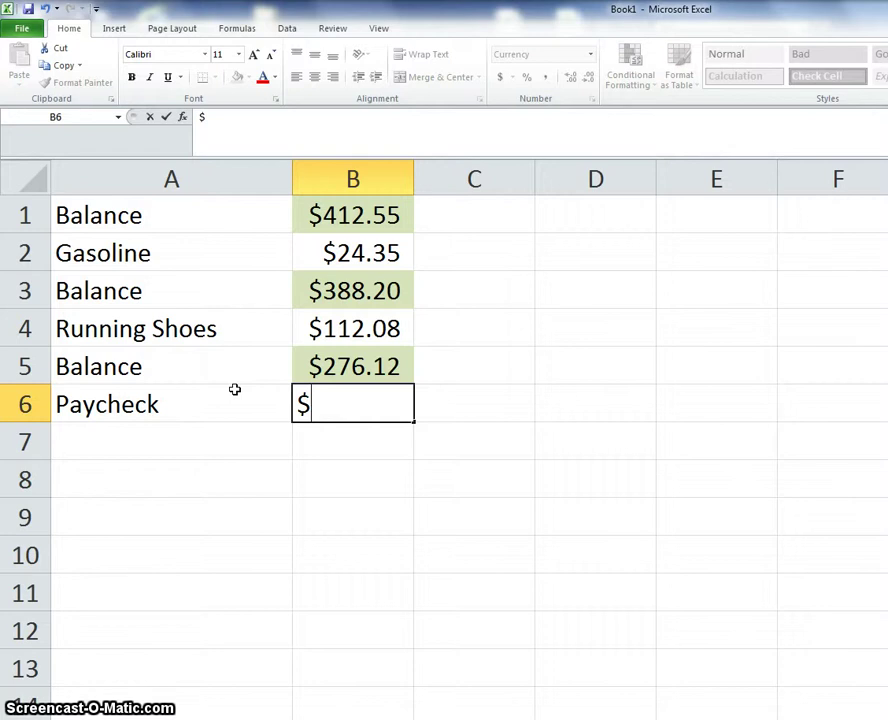
text(465/7)
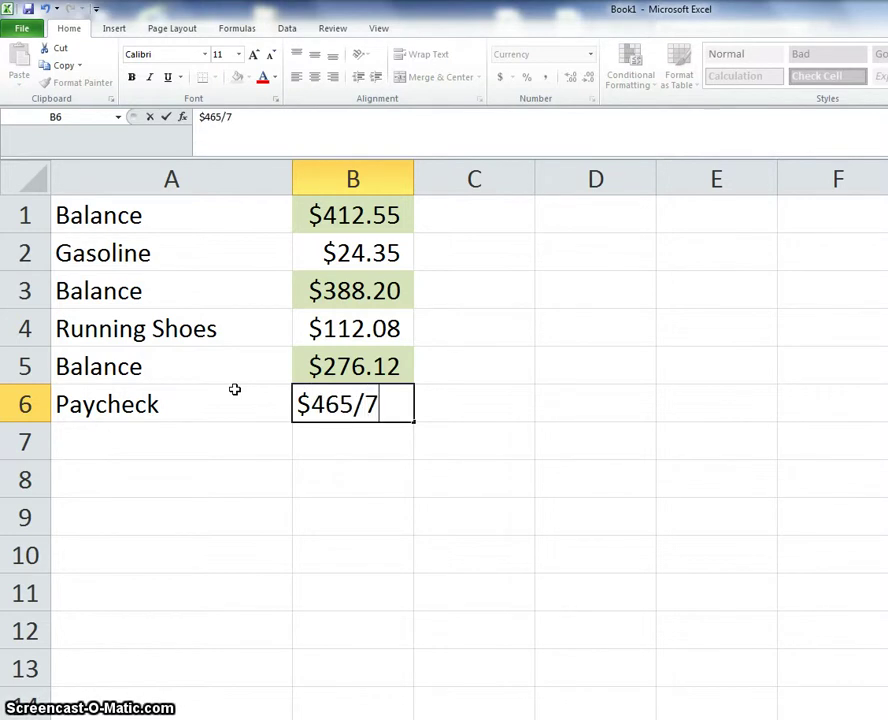
text(2)
key(BackSpace)
key(BackSpace)
key(BackSpace)
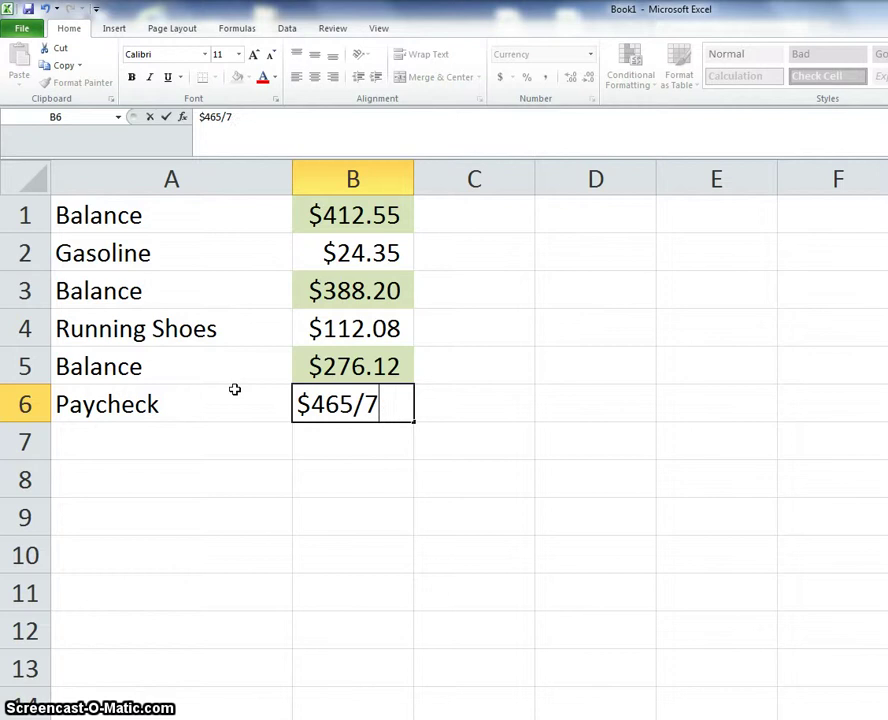
text(.7)
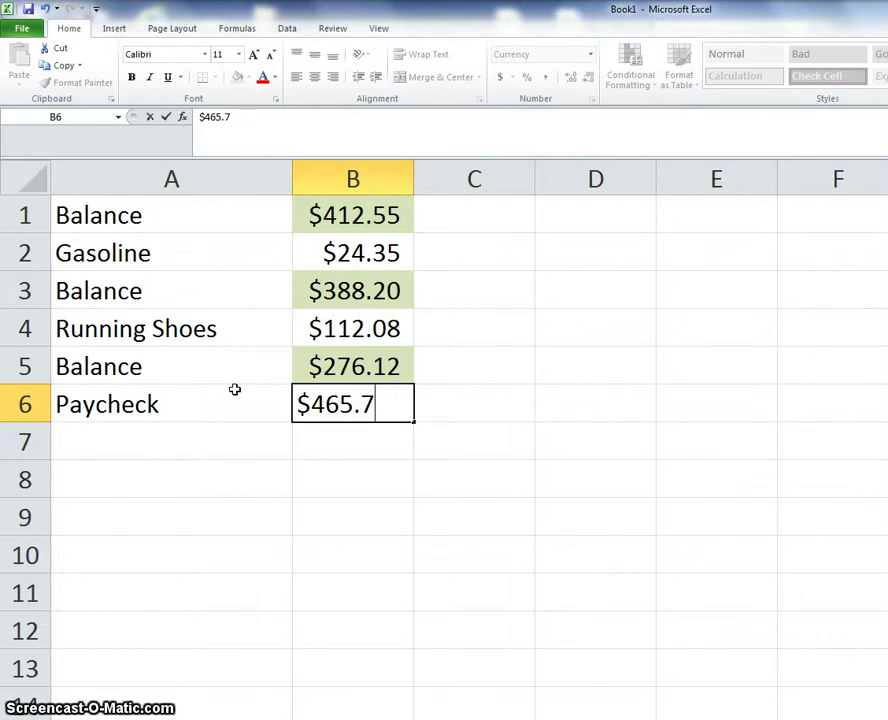
text(2)
key(Return)
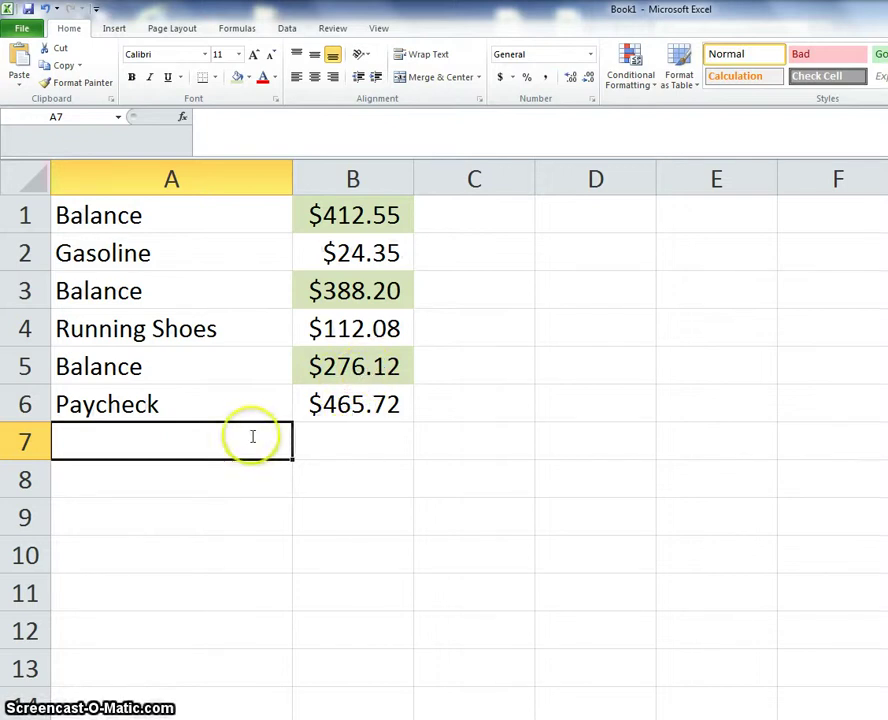
Label A7 'Balance' and enter =B5+B6 in B7, giving $741.84
text(Ba)
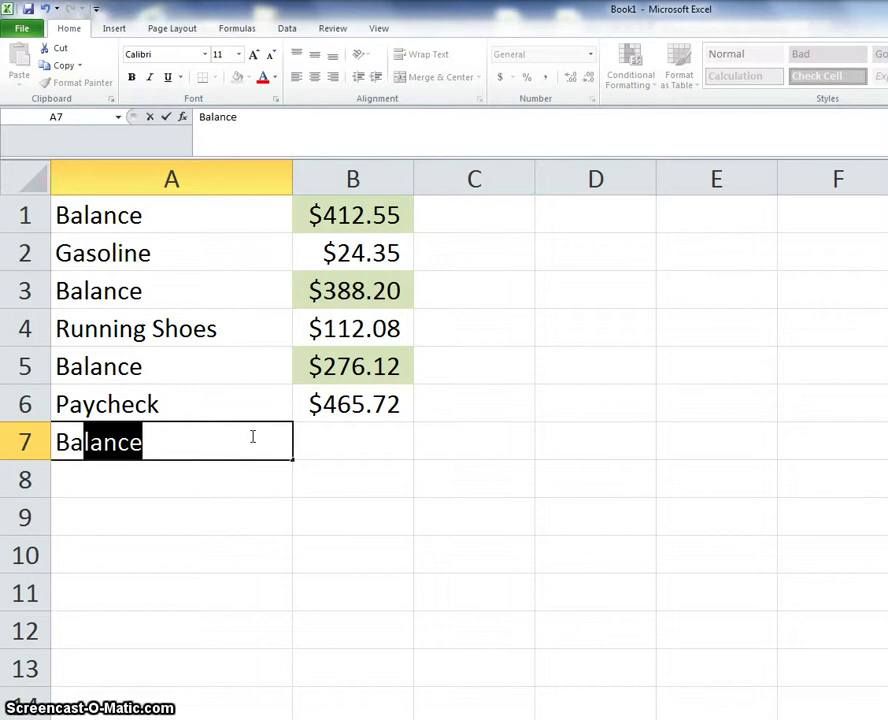
text(alace)
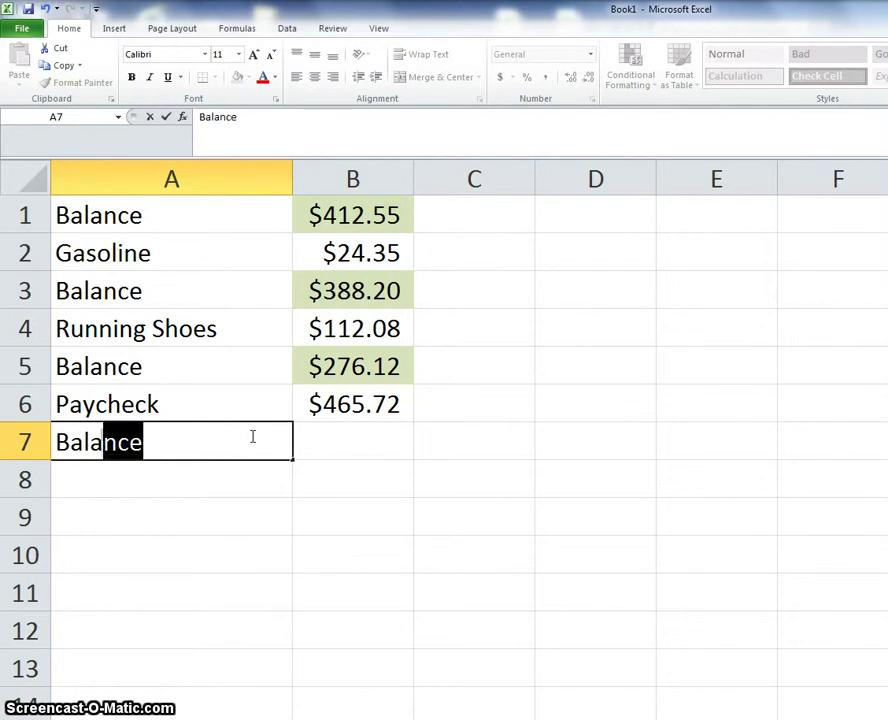
key(BackSpace)
key(BackSpace)
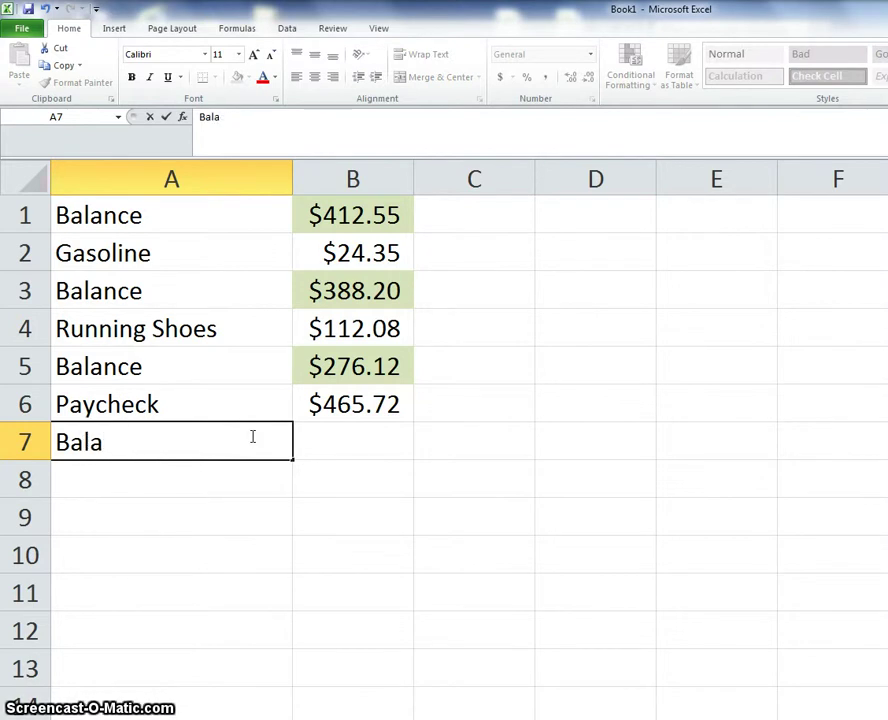
text(nce)
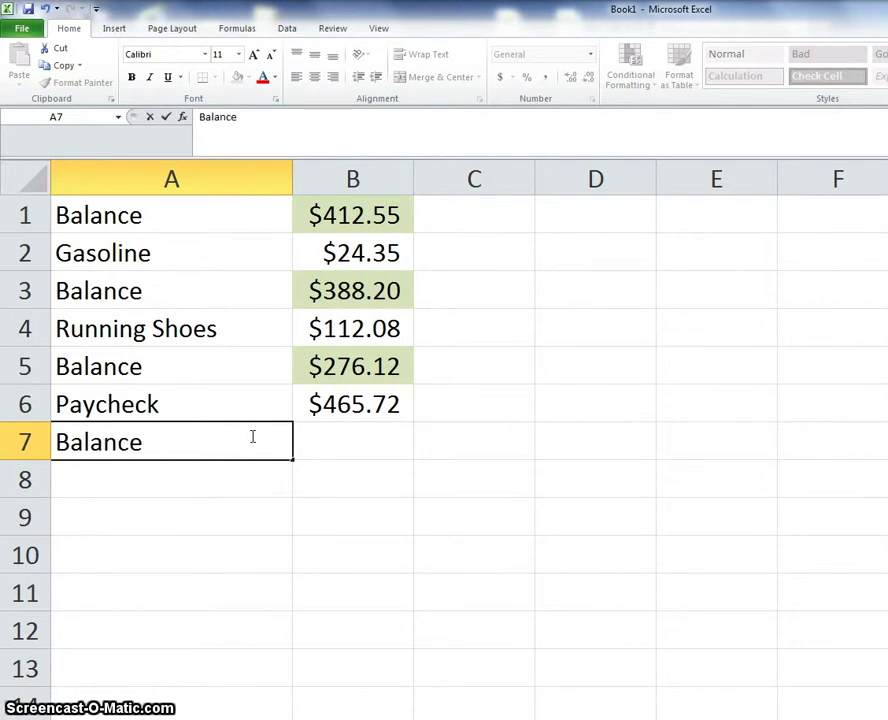
click(347, 449)
click(347, 449)
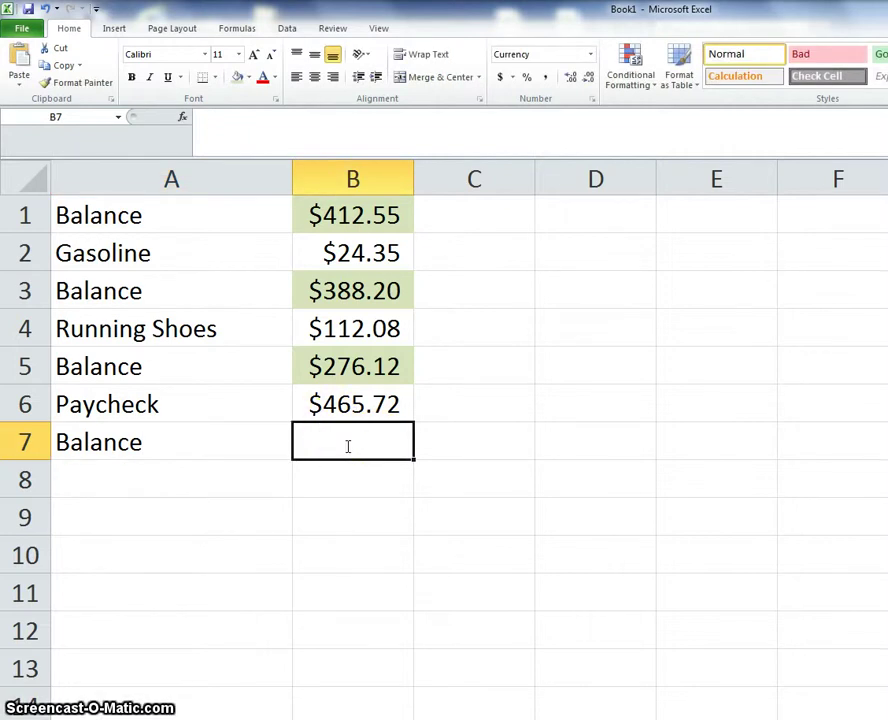
text(=)
click(347, 364)
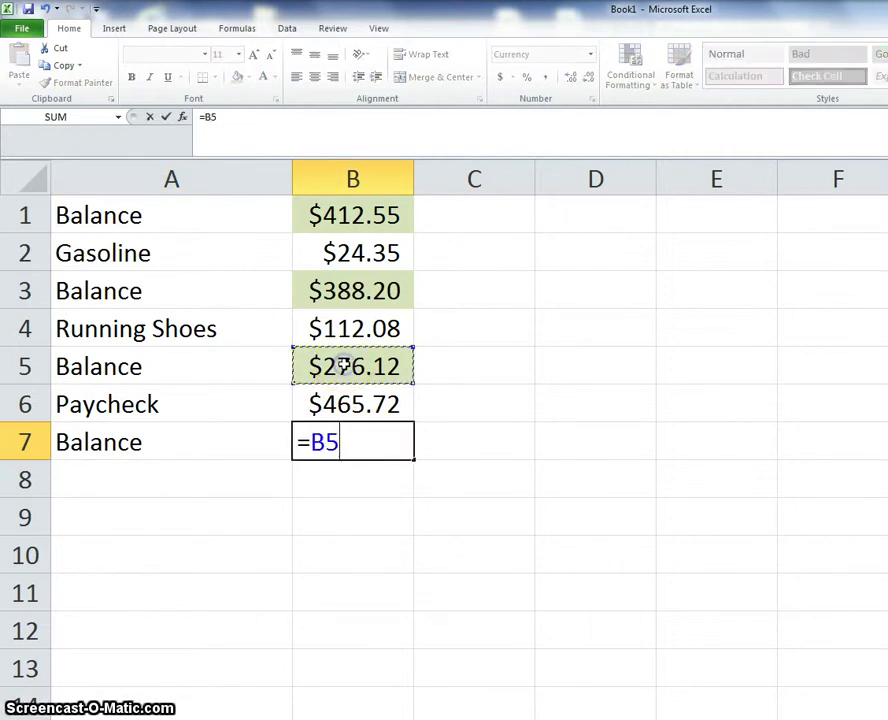
text(+)
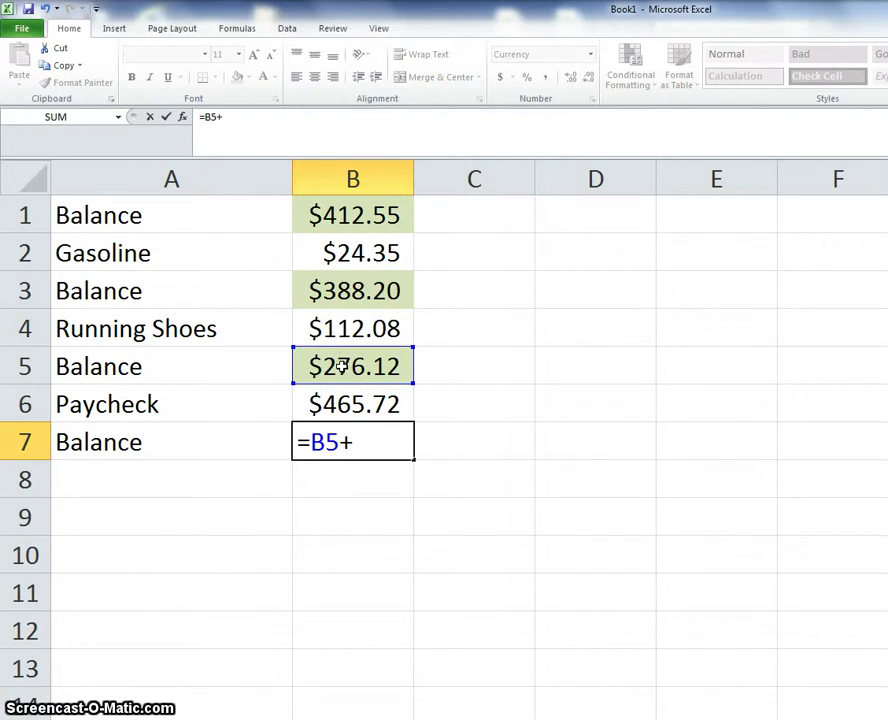
click(347, 403)
key(Return)
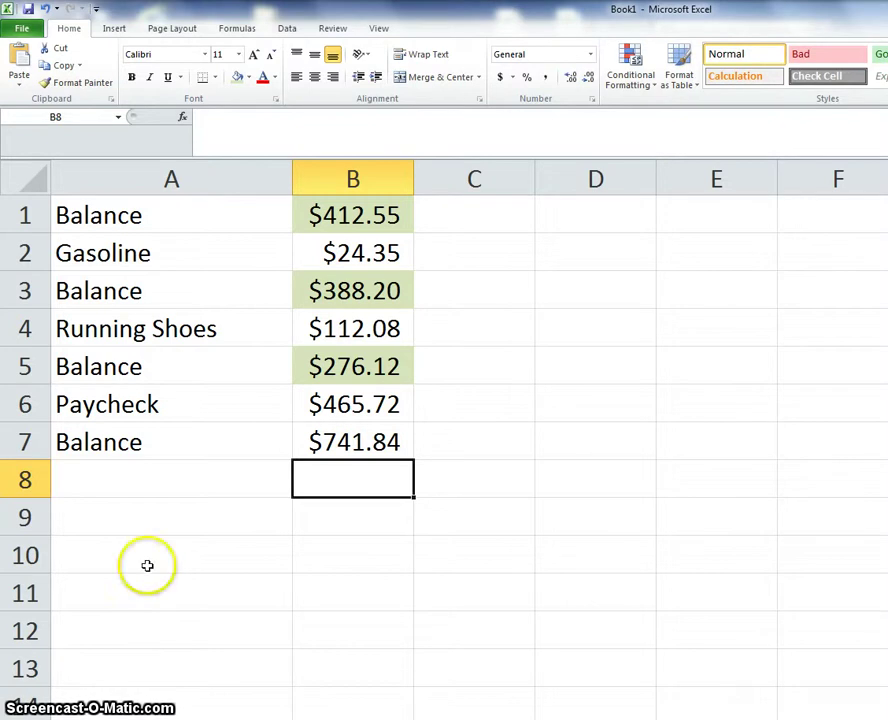
click(183, 217)
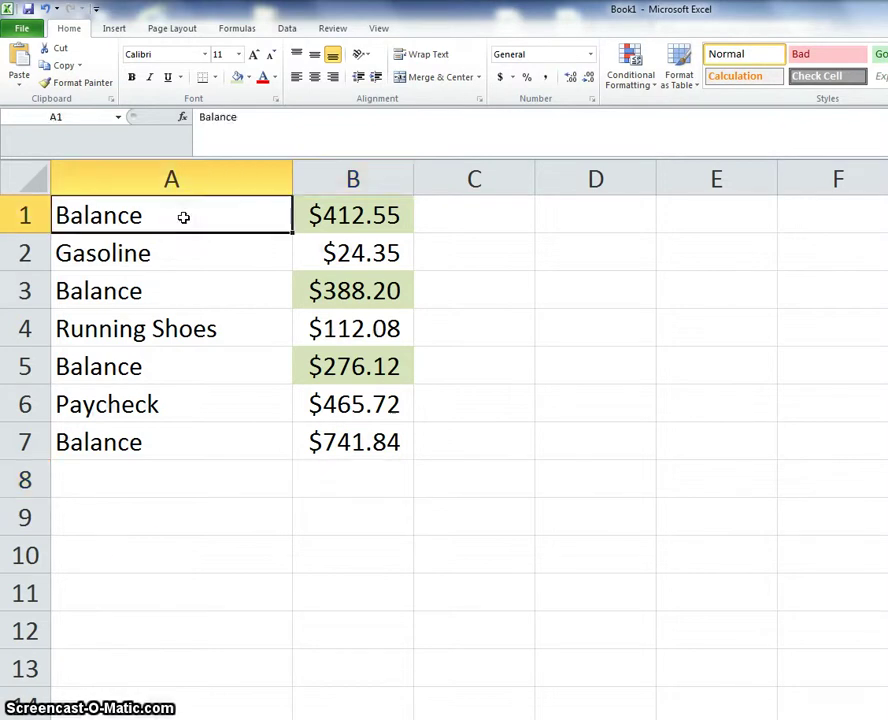
click(353, 221)
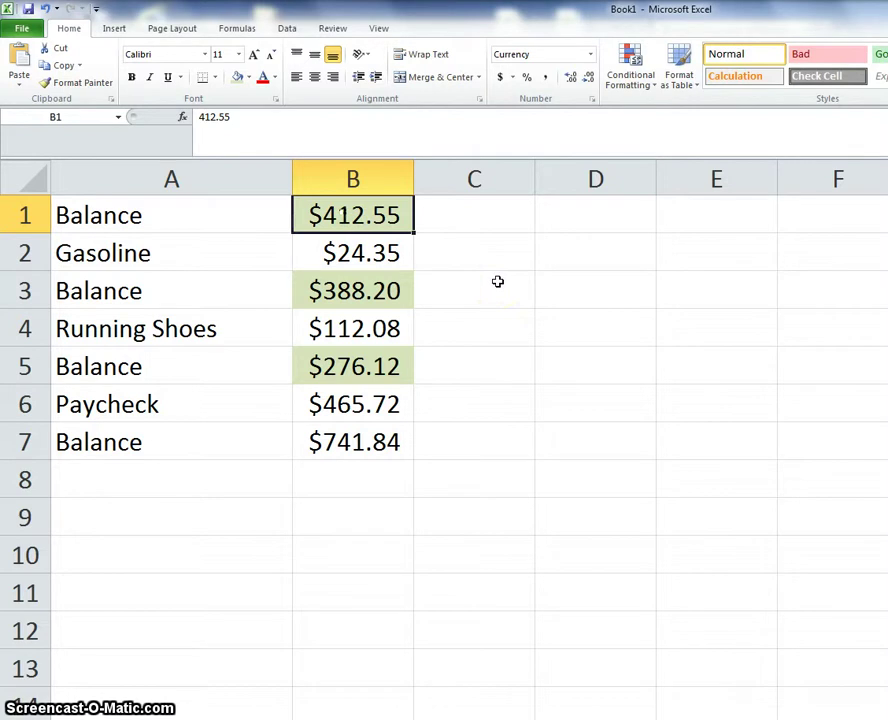
click(189, 259)
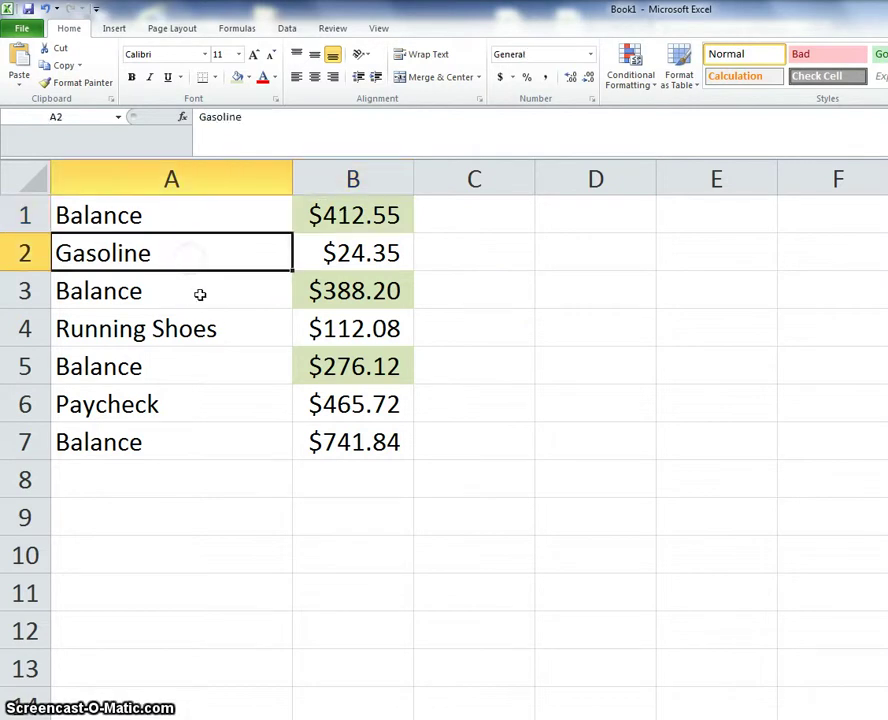
click(200, 292)
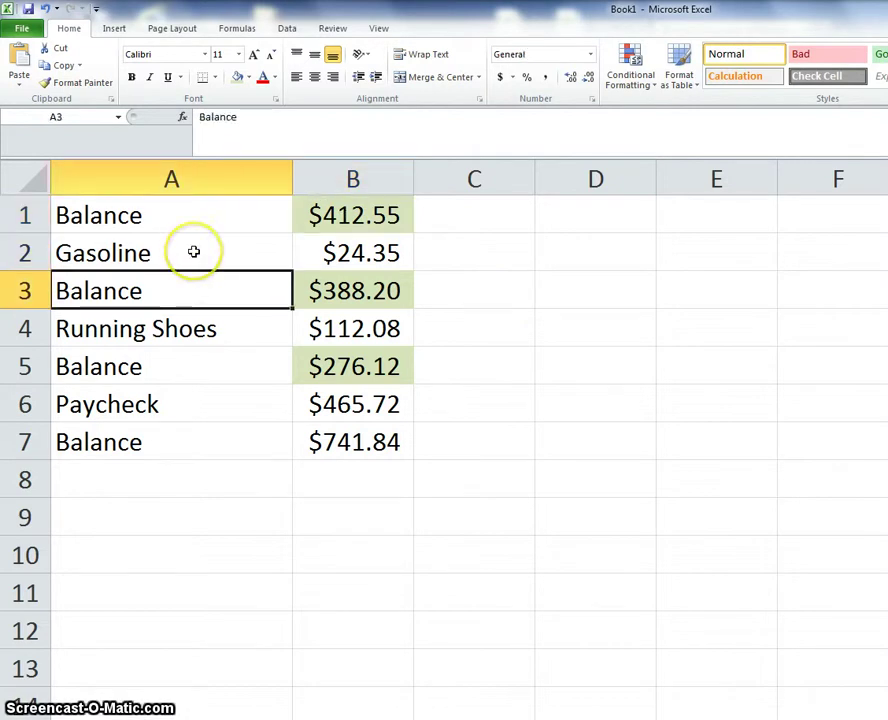
click(193, 252)
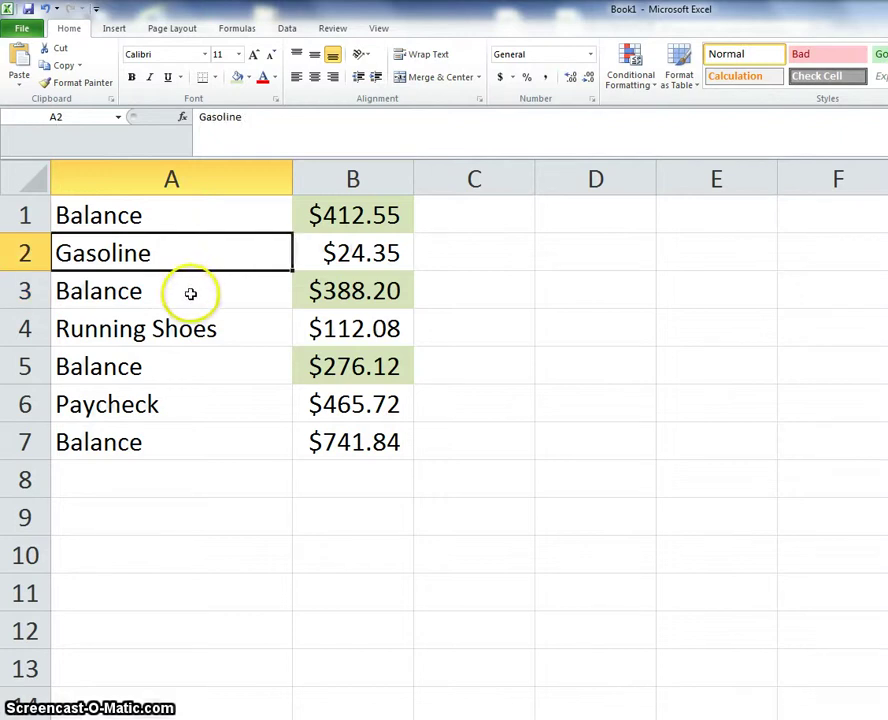